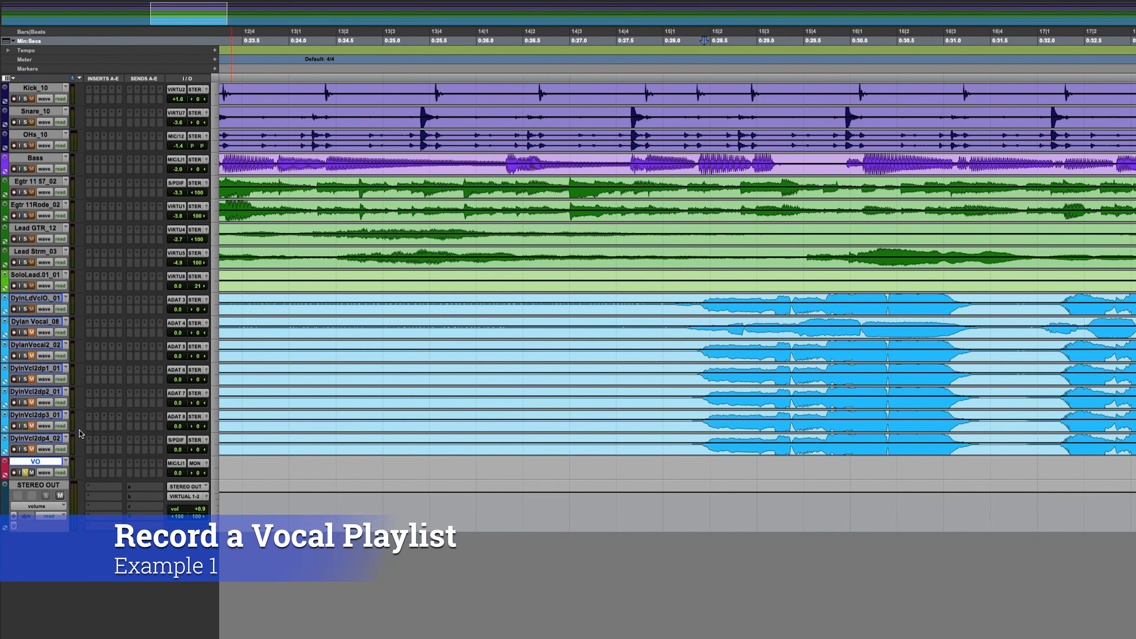
Create a new playlist on the VO track and name it VO playlist
click(66, 463)
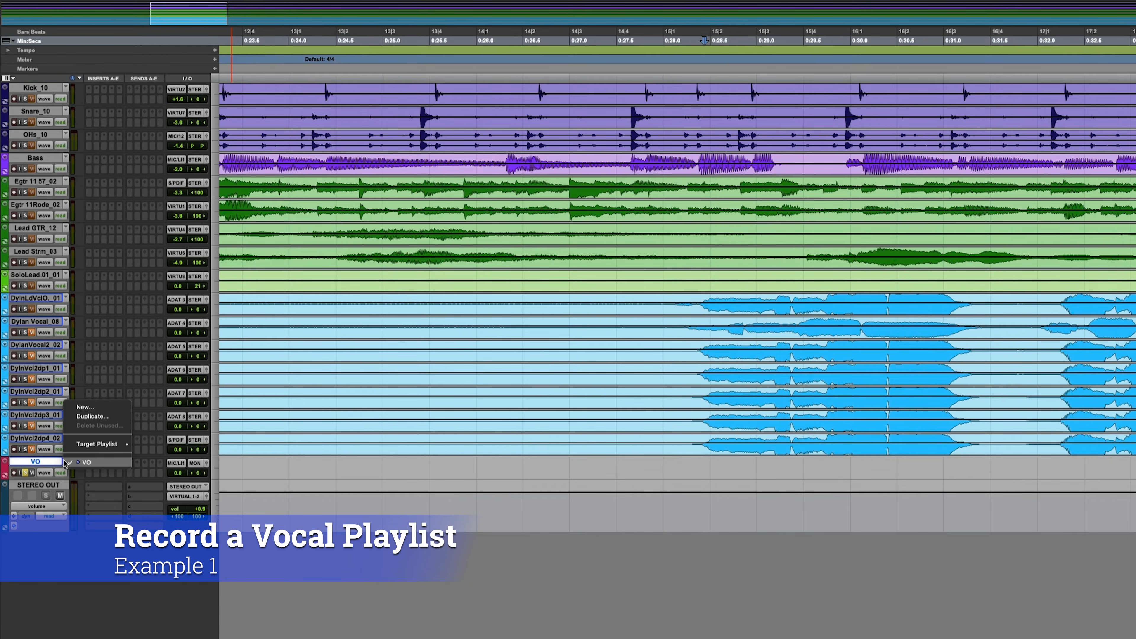
click(83, 409)
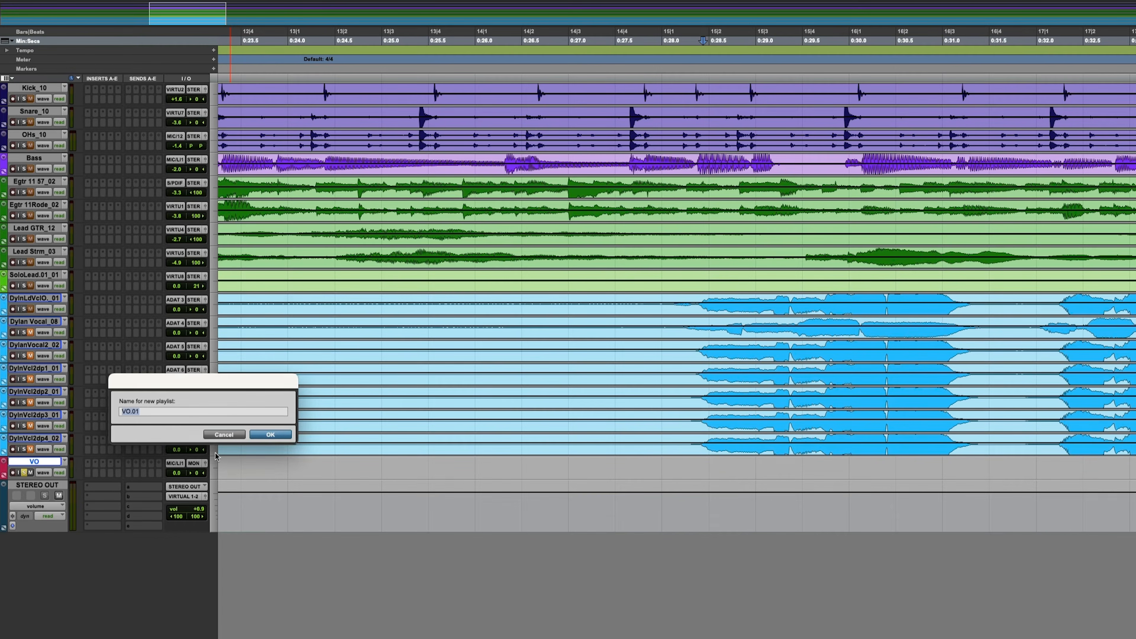
click(153, 409)
key(BackSpace)
key(BackSpace)
text(playli)
key(Return)
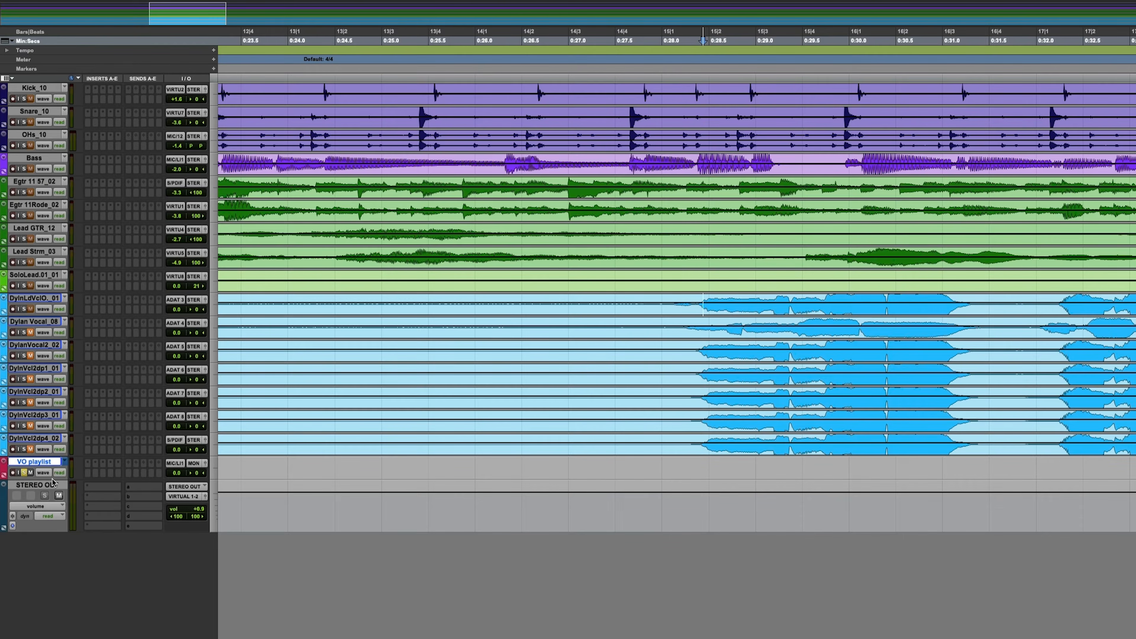
Enlarge the VO playlist track's height and switch its display from waveform to playlists view
drag(41, 480, 39, 523)
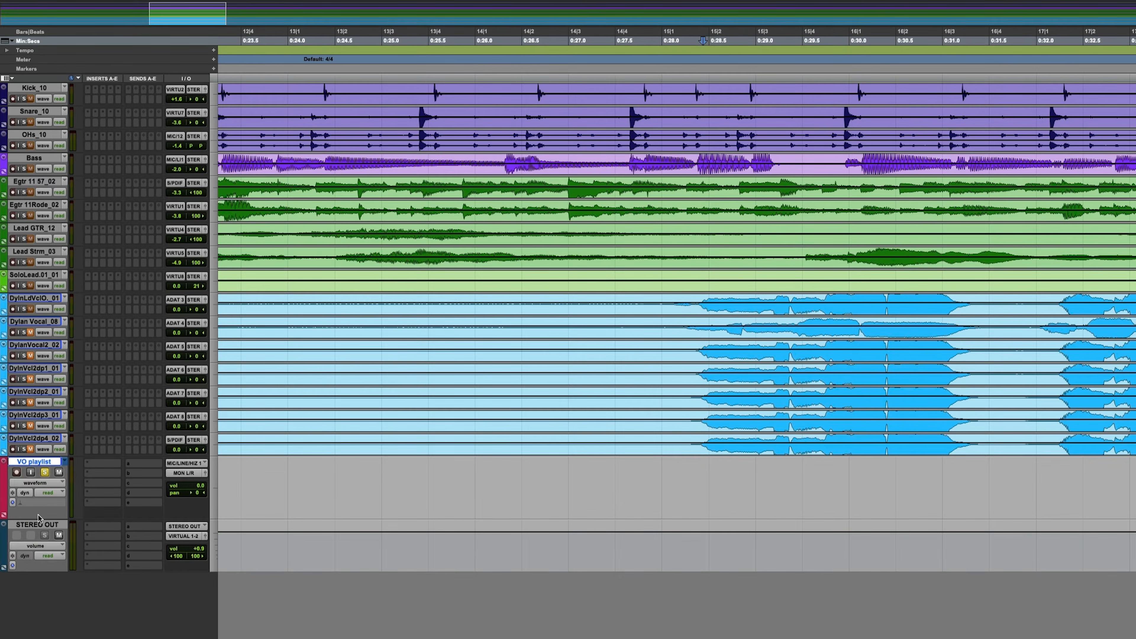
click(45, 485)
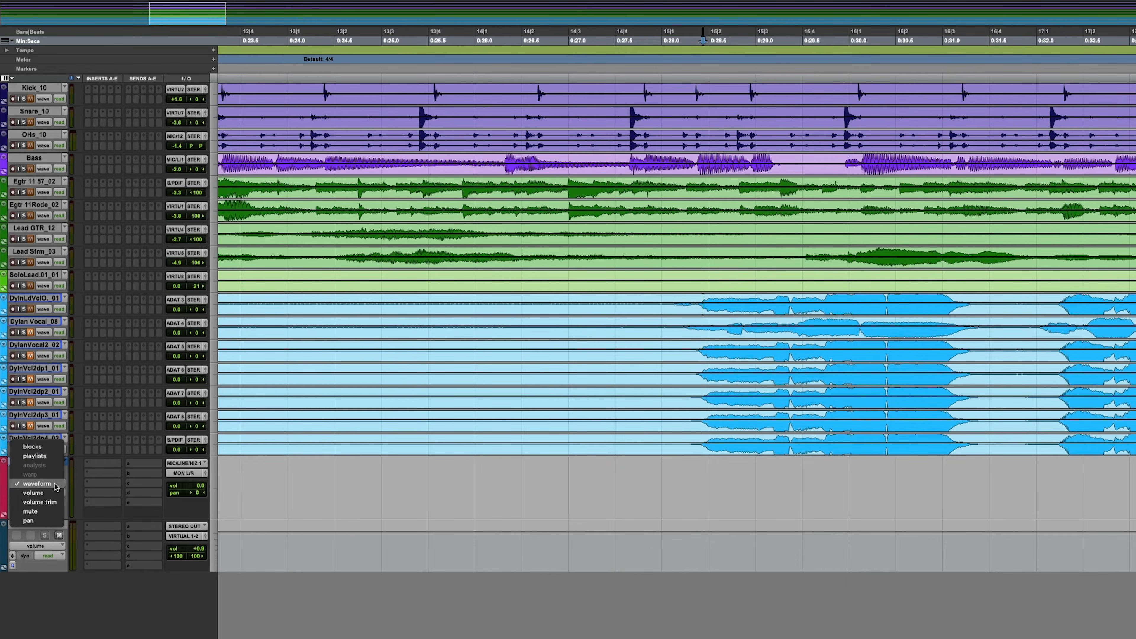
click(41, 456)
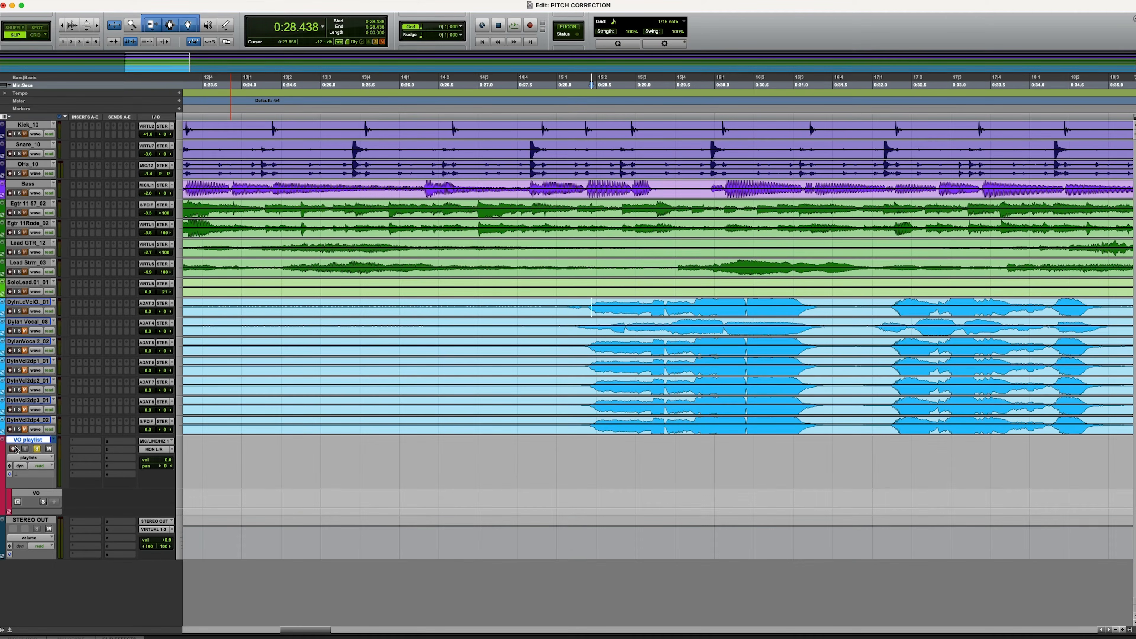
Record-enable the VO playlist track and record vocal takes starting at about 0:25
click(15, 450)
click(324, 447)
key(super+space)
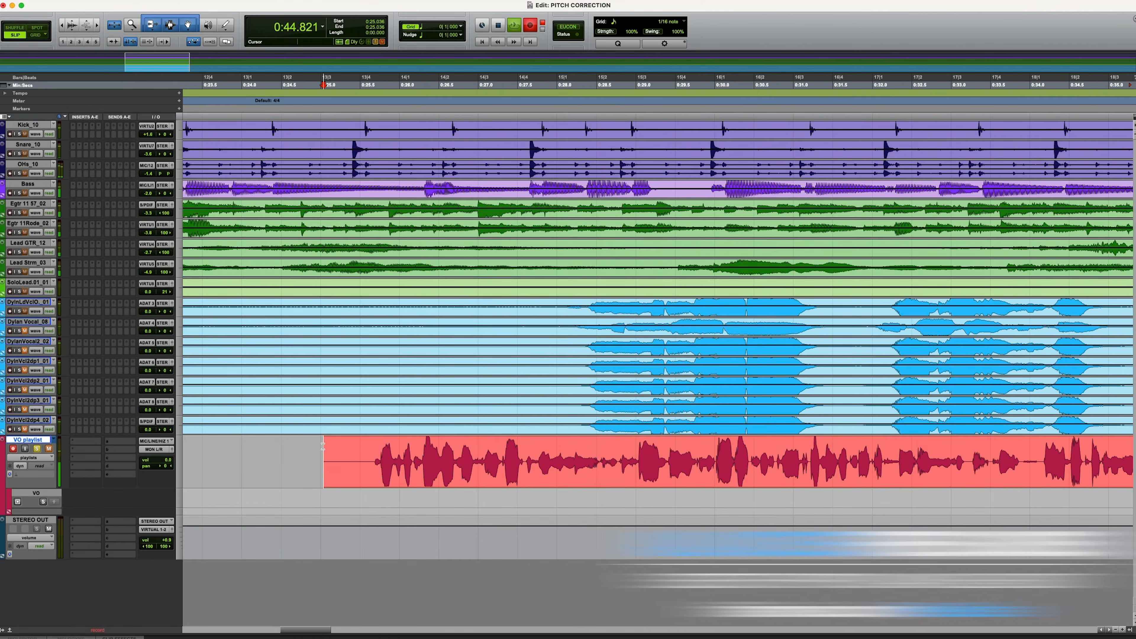
key(space)
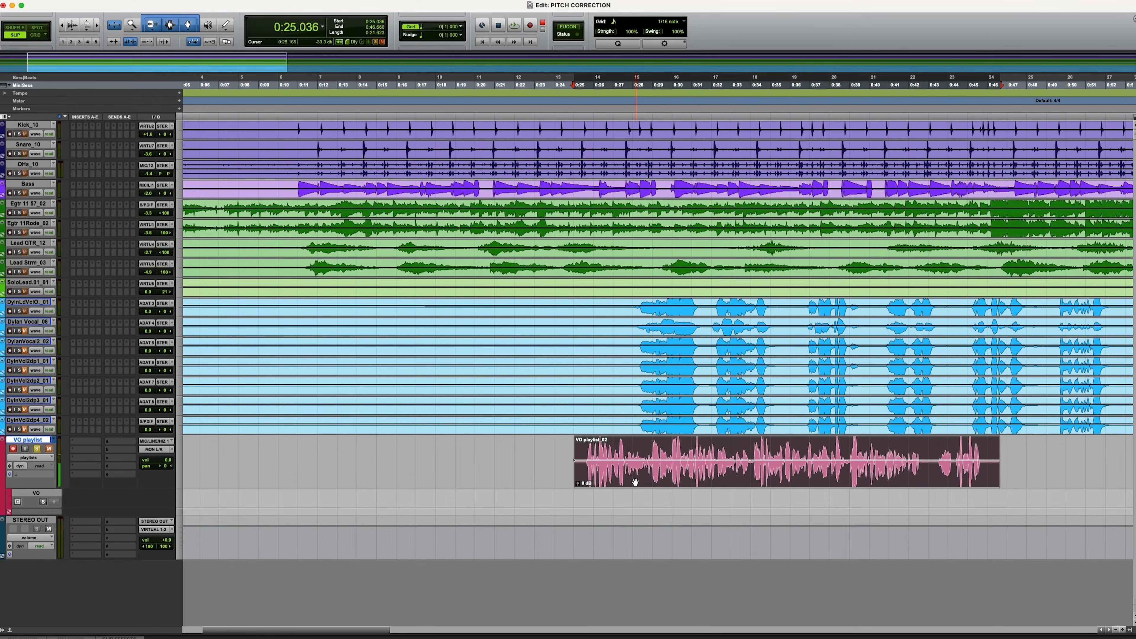
key(super+space)
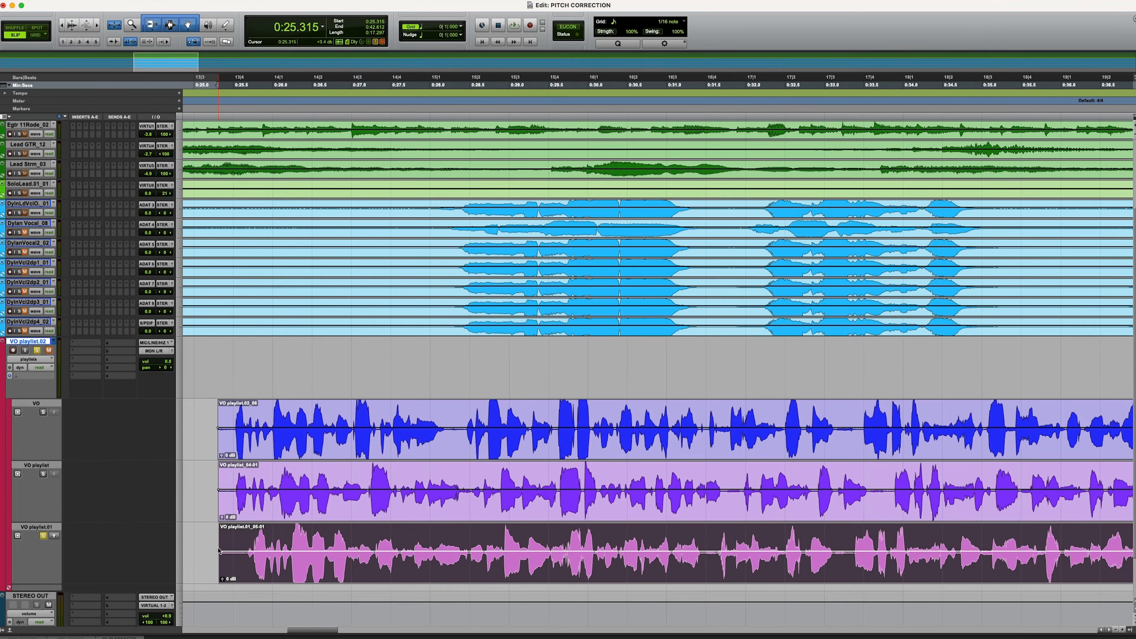
Select the first phrase of the VO take, from about 0:25.47 to 0:28.2, and copy it to the main playlist
click(230, 416)
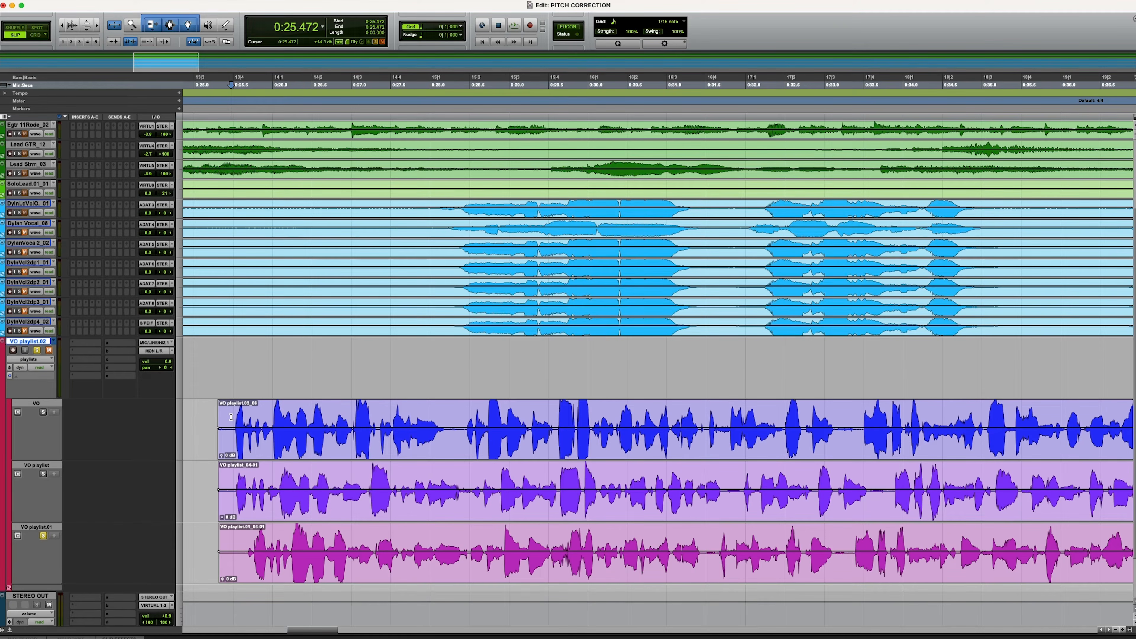
click(230, 418)
drag(232, 420, 451, 419)
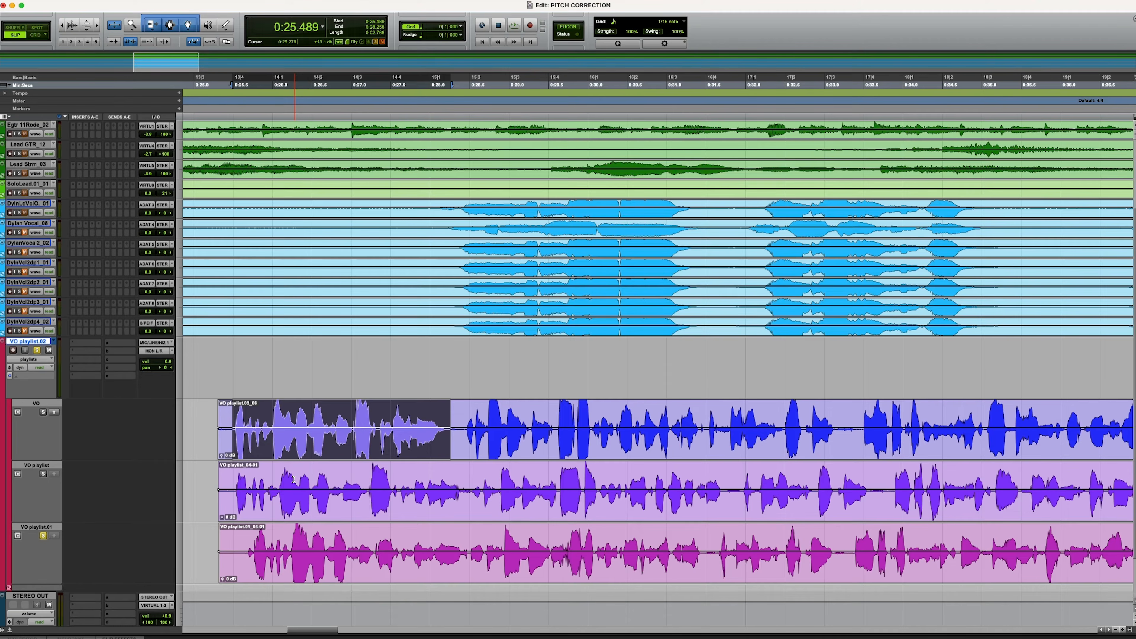
click(280, 480)
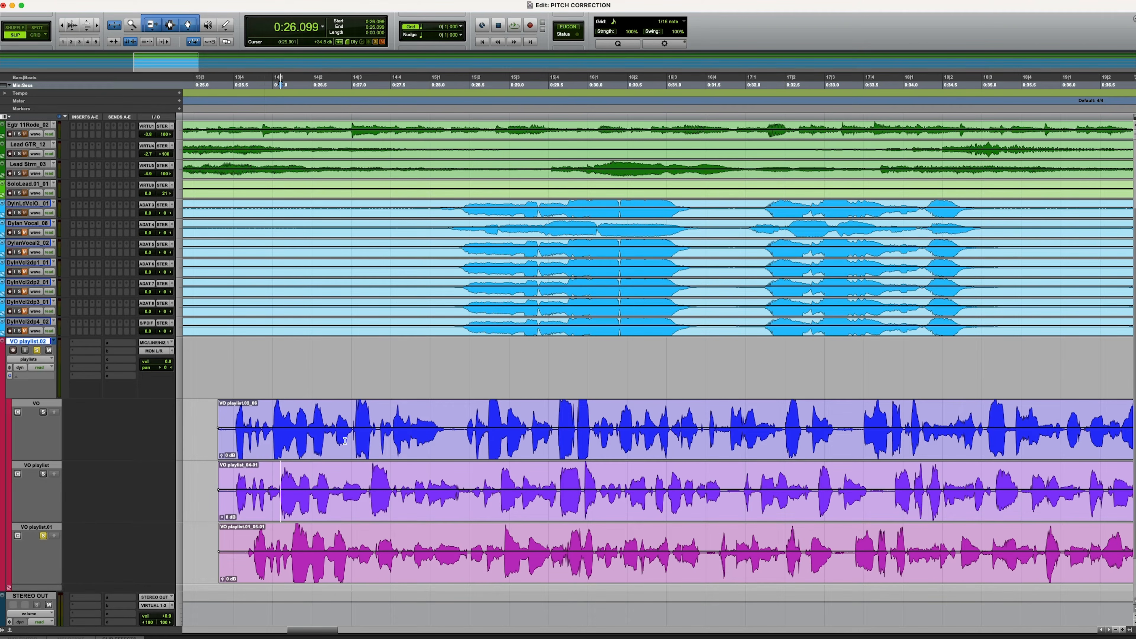
drag(232, 423, 447, 415)
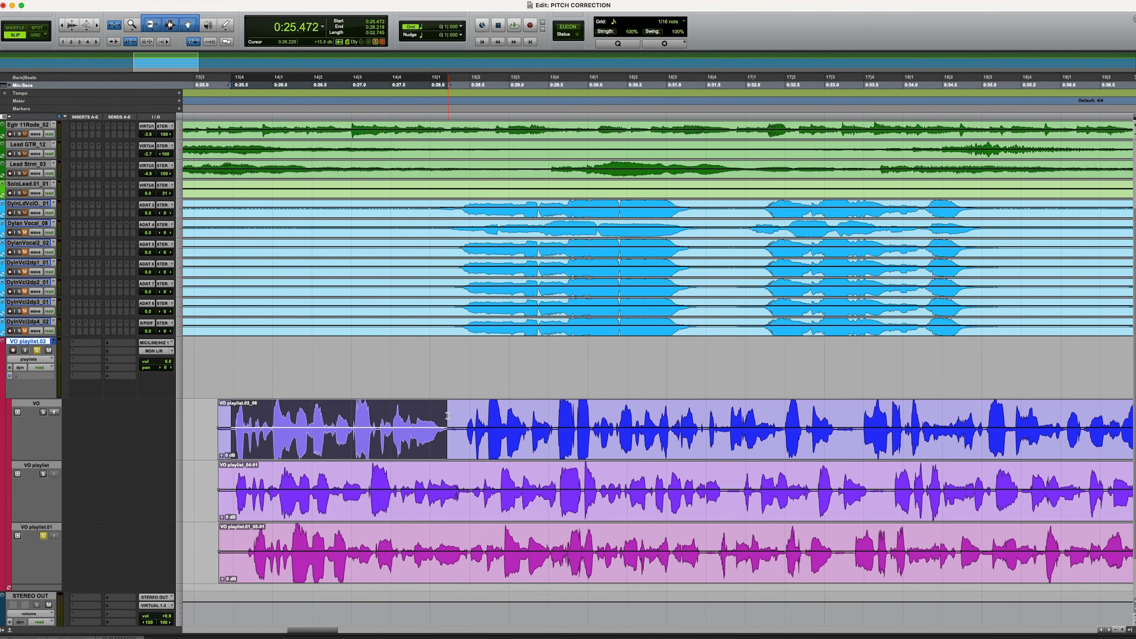
click(54, 413)
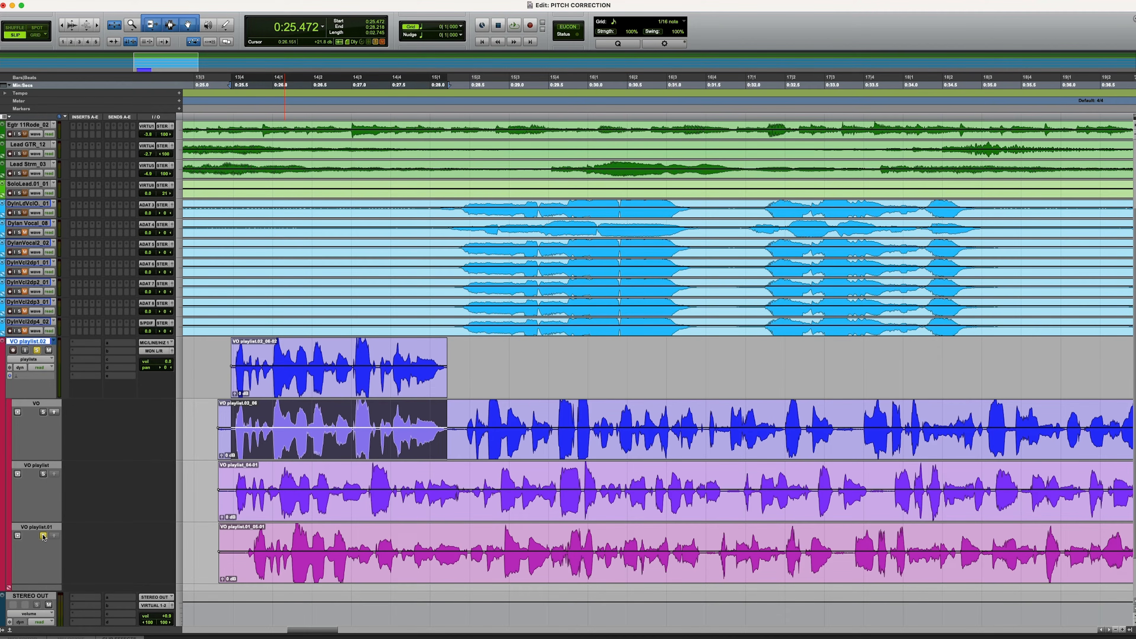
Select the second phrase in the VO playlist take, from about 0:28.52 to 0:31.7, and copy it to the main playlist
click(465, 417)
drag(471, 493, 722, 492)
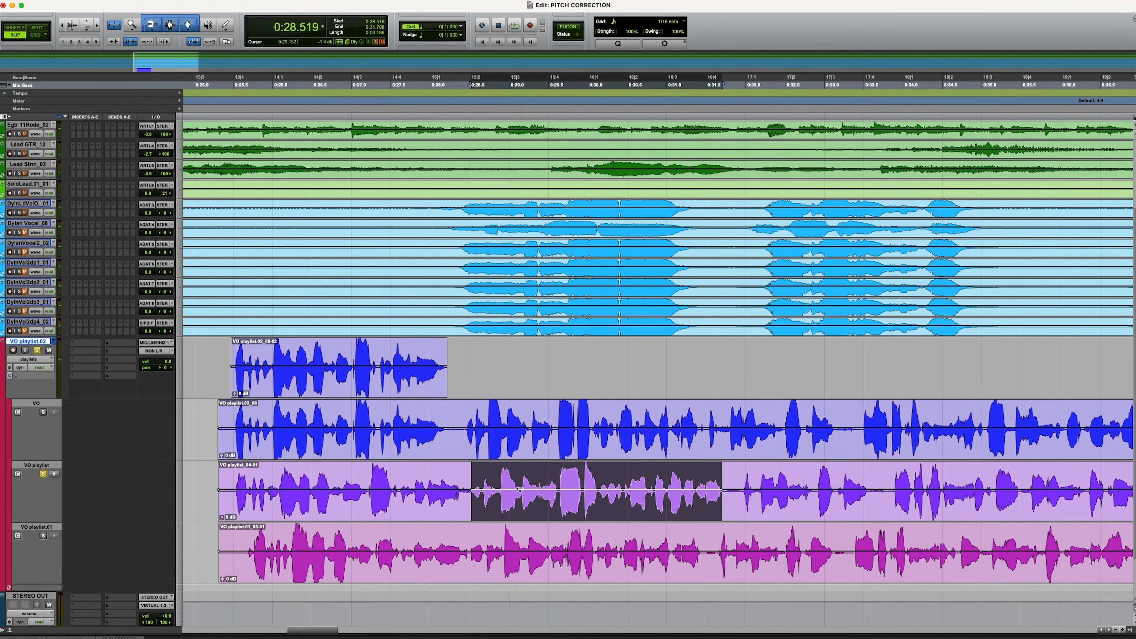
click(54, 475)
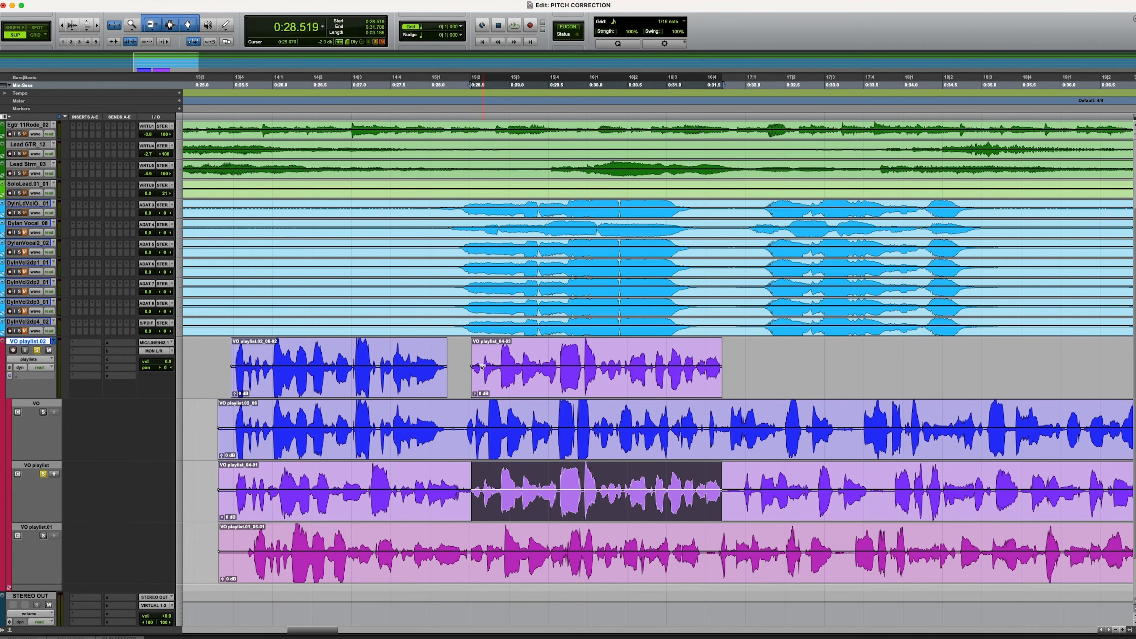
Move the second comp clip earlier to meet the end of the first and crossfade the joint between them
drag(472, 377, 503, 383)
click(493, 370)
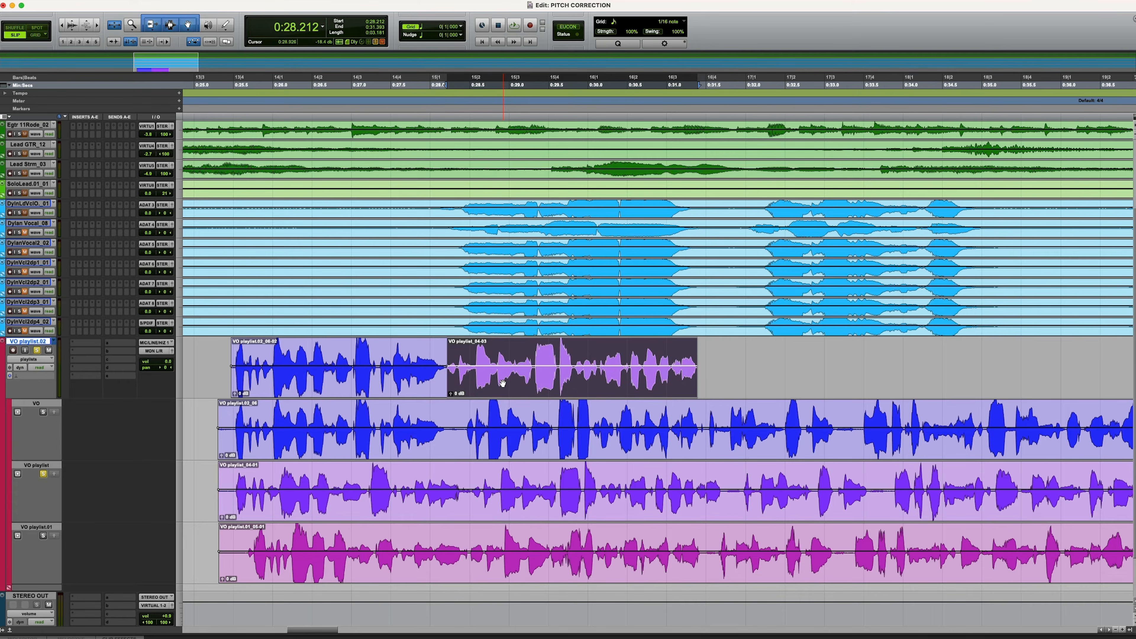
click(448, 393)
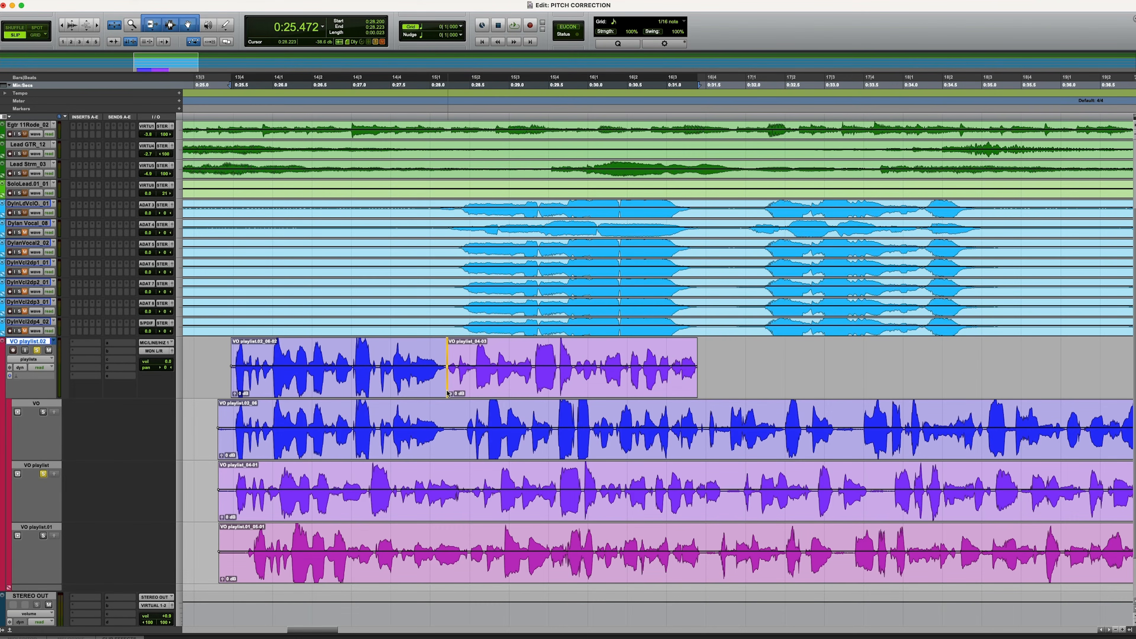
click(446, 392)
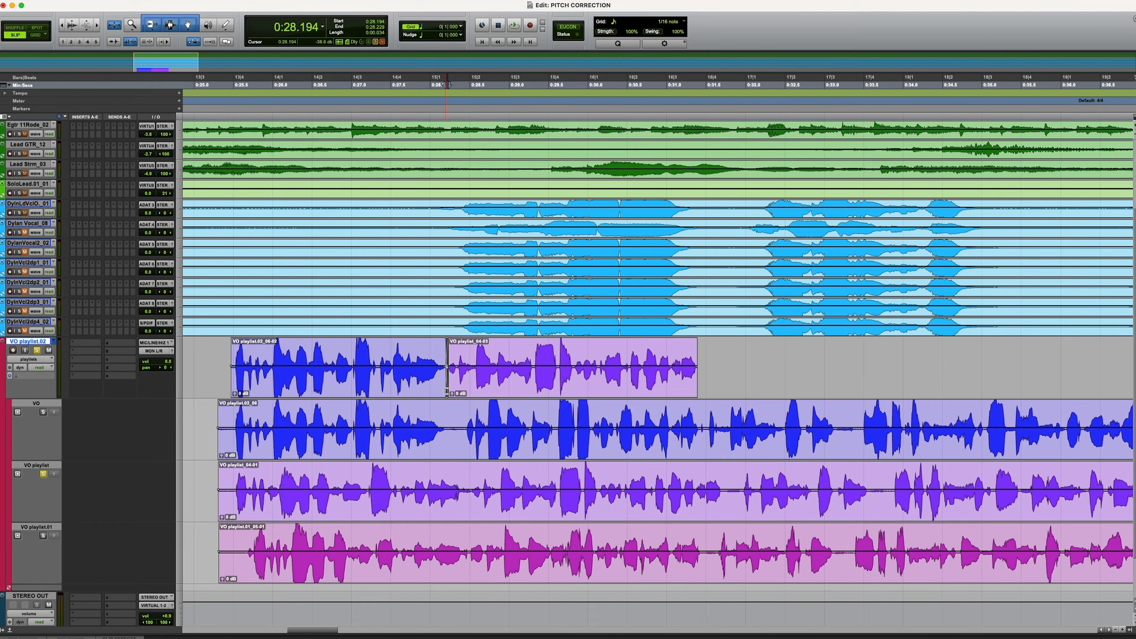
Turn off solo on the VO playlist take and its main track, and hide the VO playlist.02 track
click(43, 473)
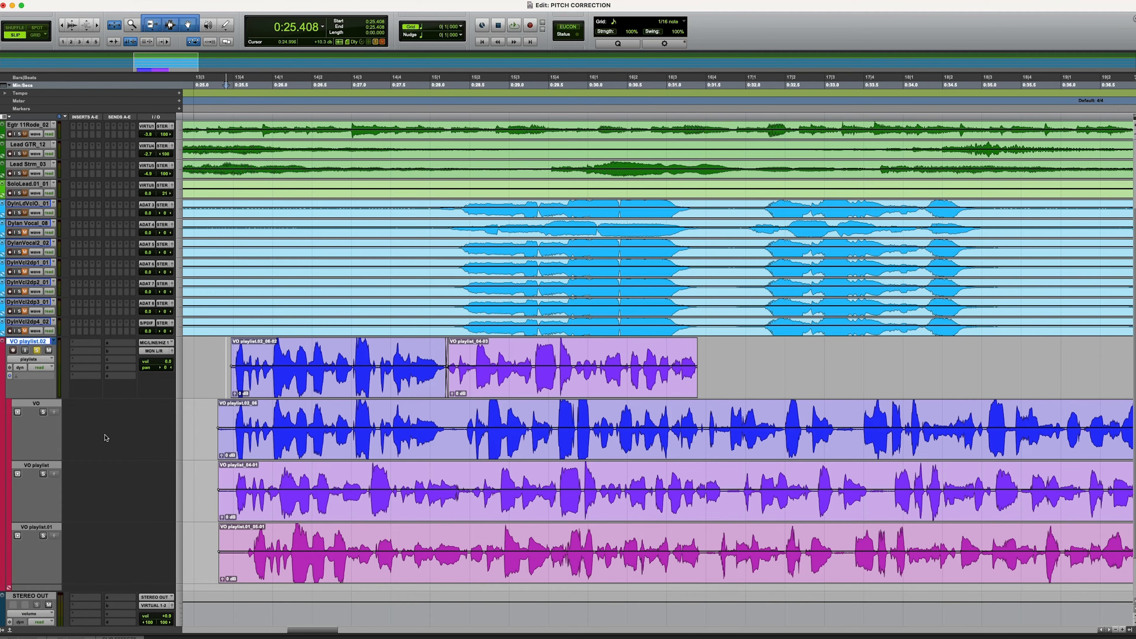
click(37, 350)
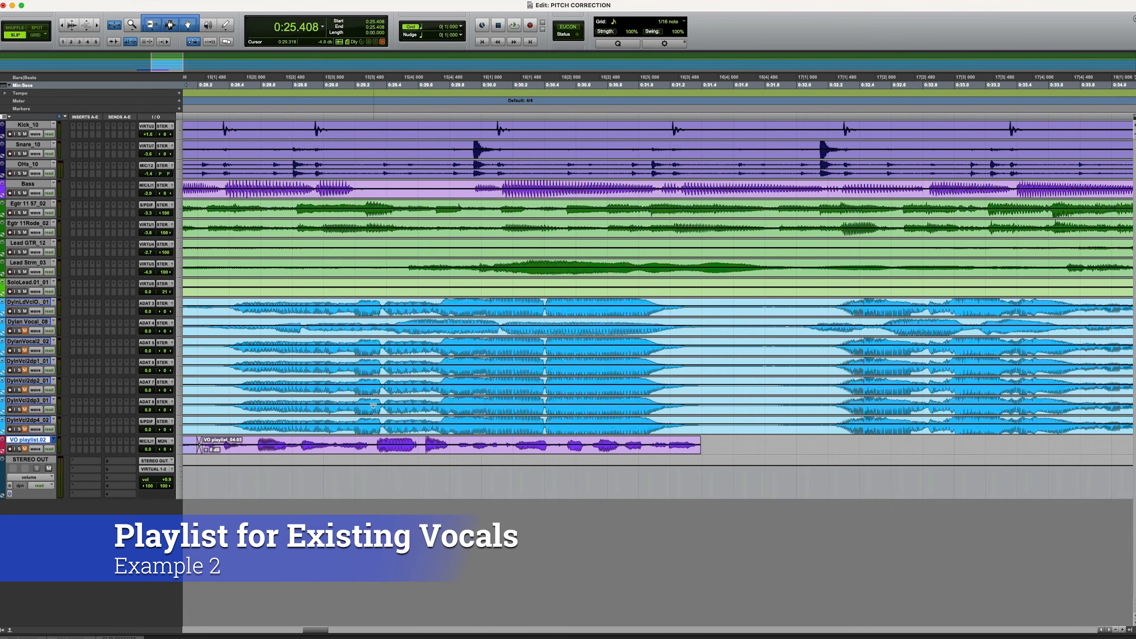
scroll(374, 404, left, 3)
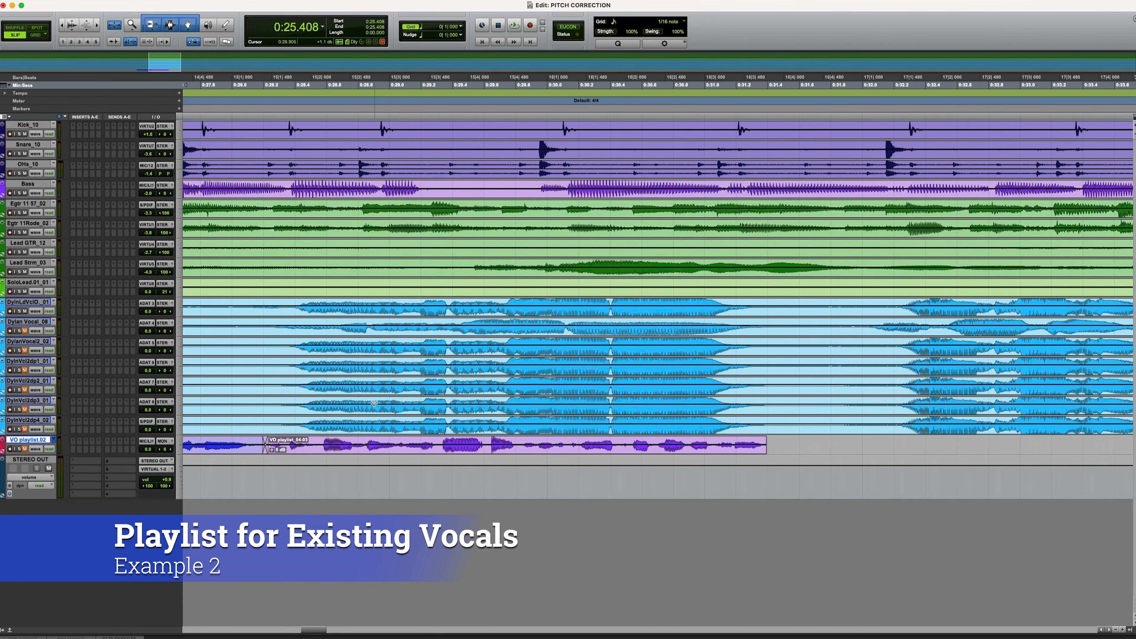
right_click(39, 441)
click(47, 450)
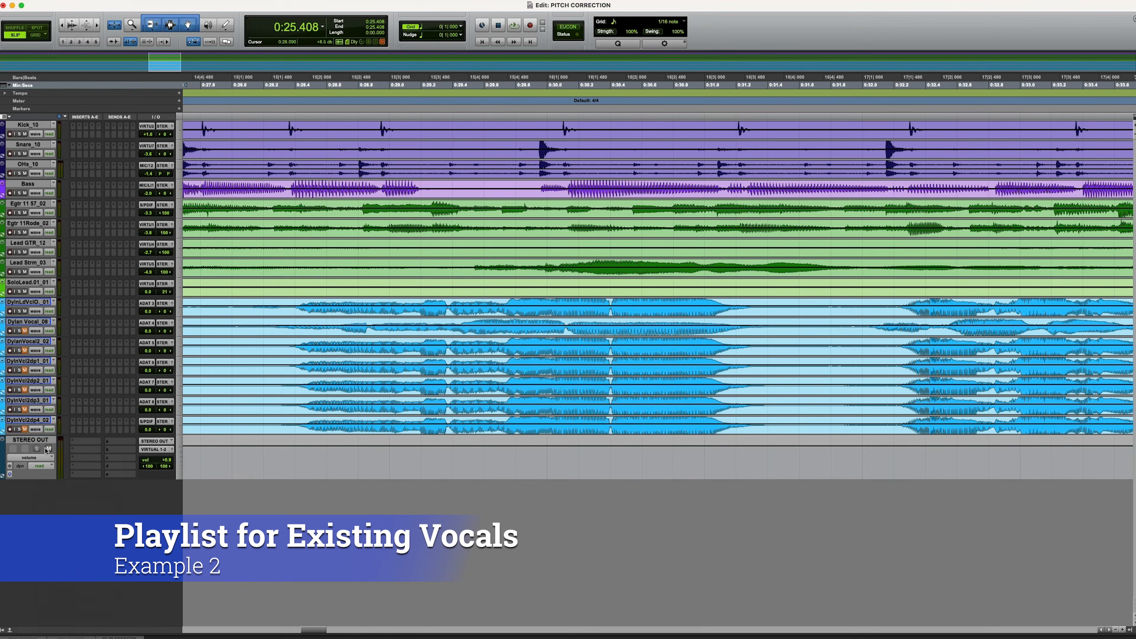
Play back the existing vocal tracks from about 0:28.4, just before the first vocal phrase
click(291, 306)
key(space)
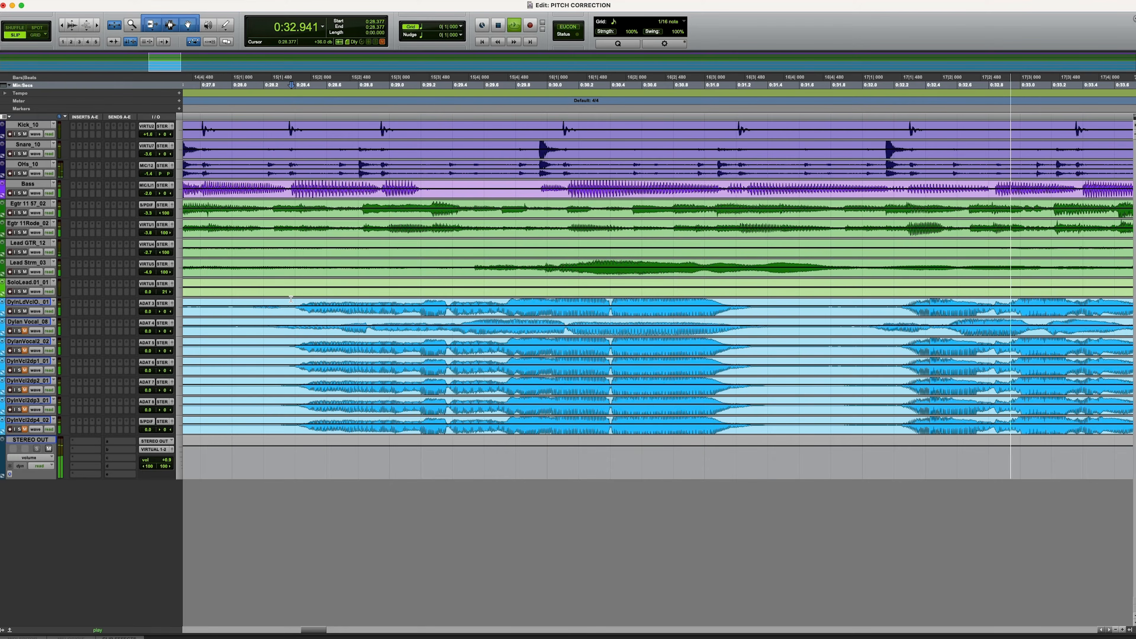
key(super+bracketleft)
key(space)
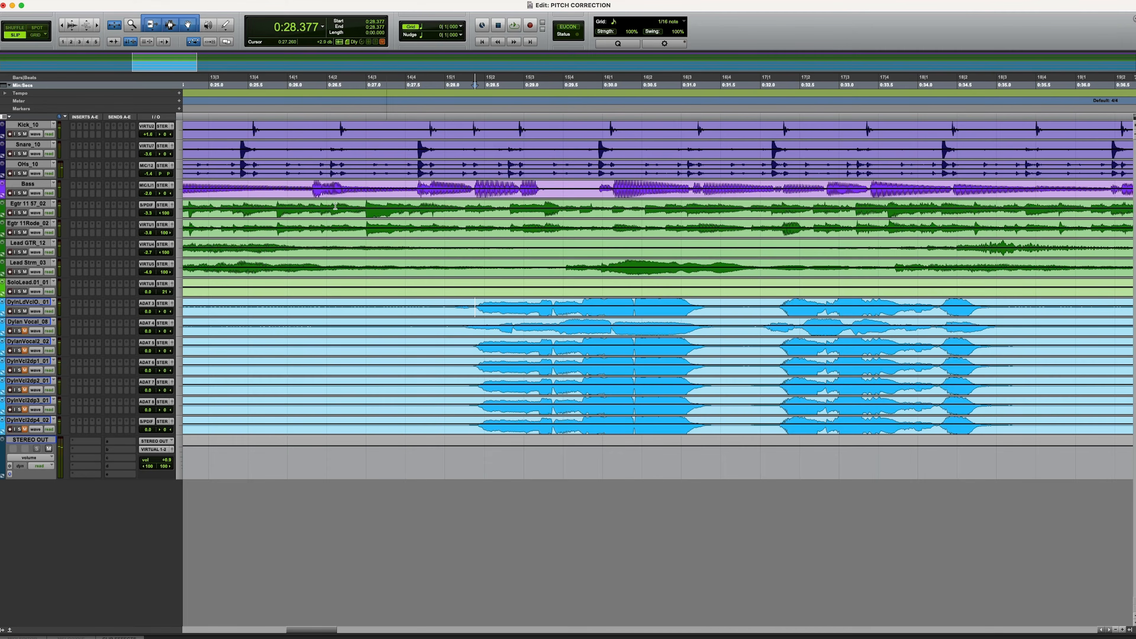
Create a new playlist named Vocal Comp on the existing lead vocal track and show the track in playlists view
scroll(300, 362, right, 5)
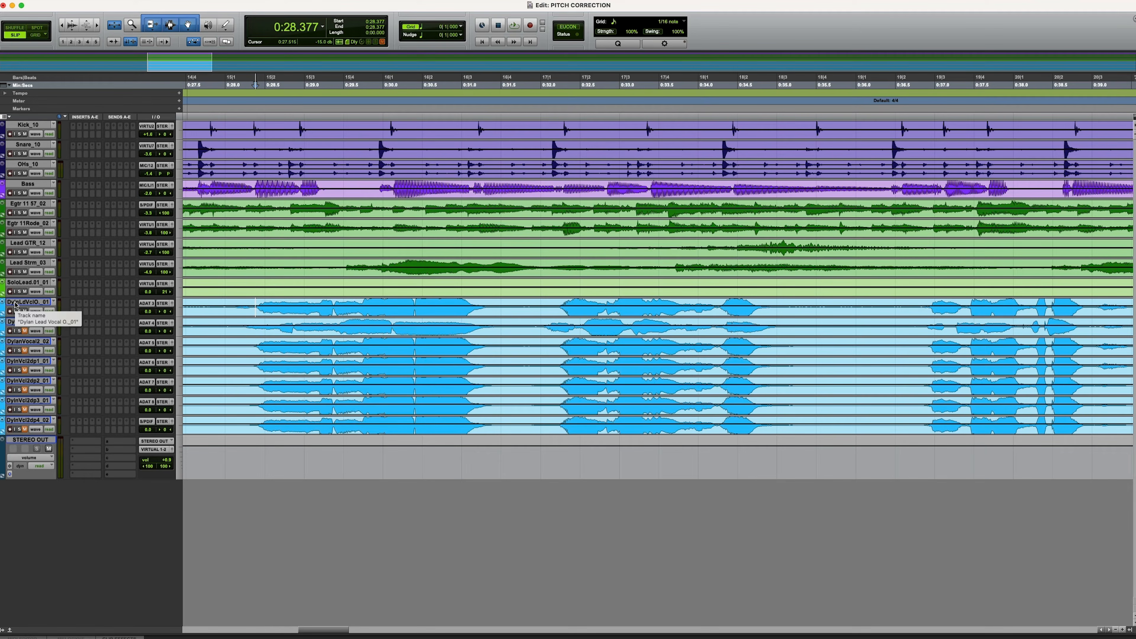
click(54, 302)
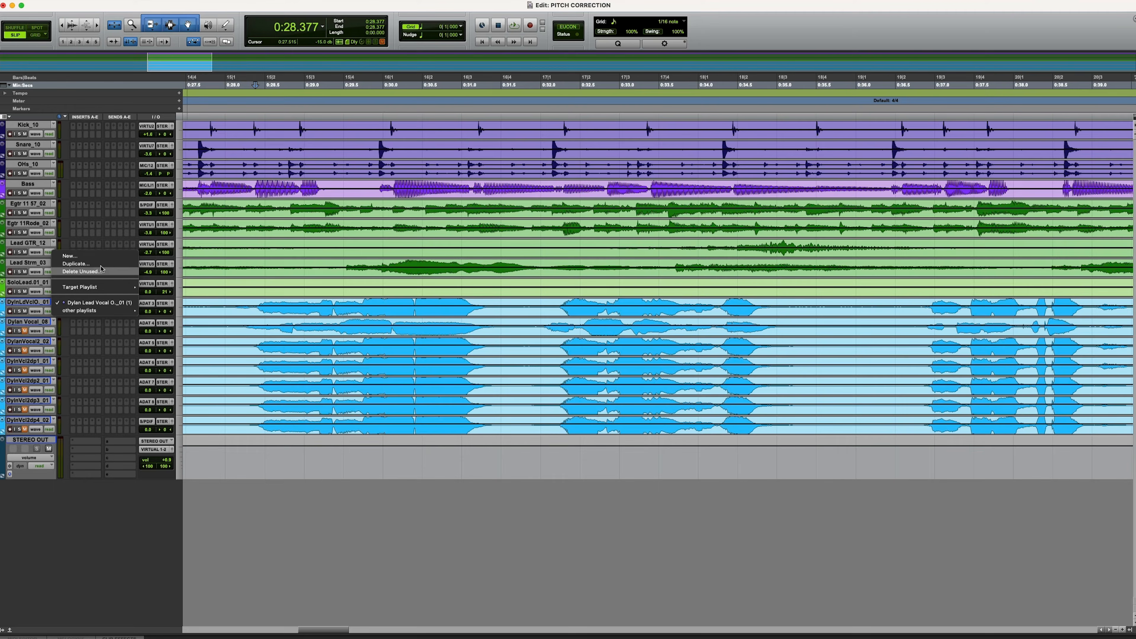
click(100, 255)
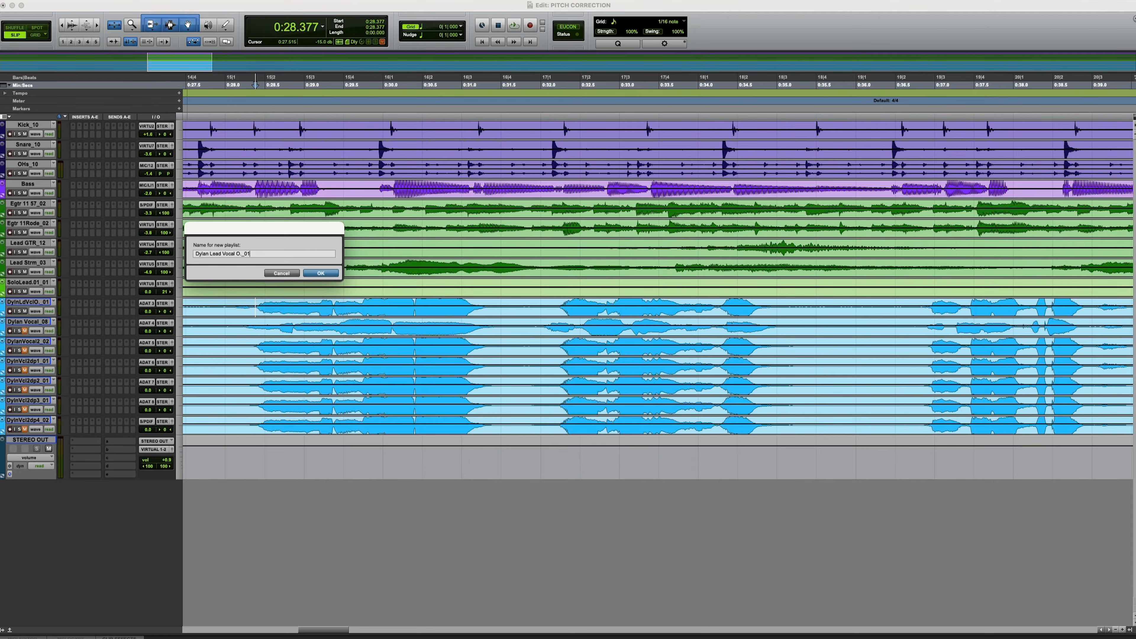
key(BackSpace)
key(BackSpace)
key(BackSpace)
key(BackSpace)
key(BackSpace)
key(BackSpace)
key(Return)
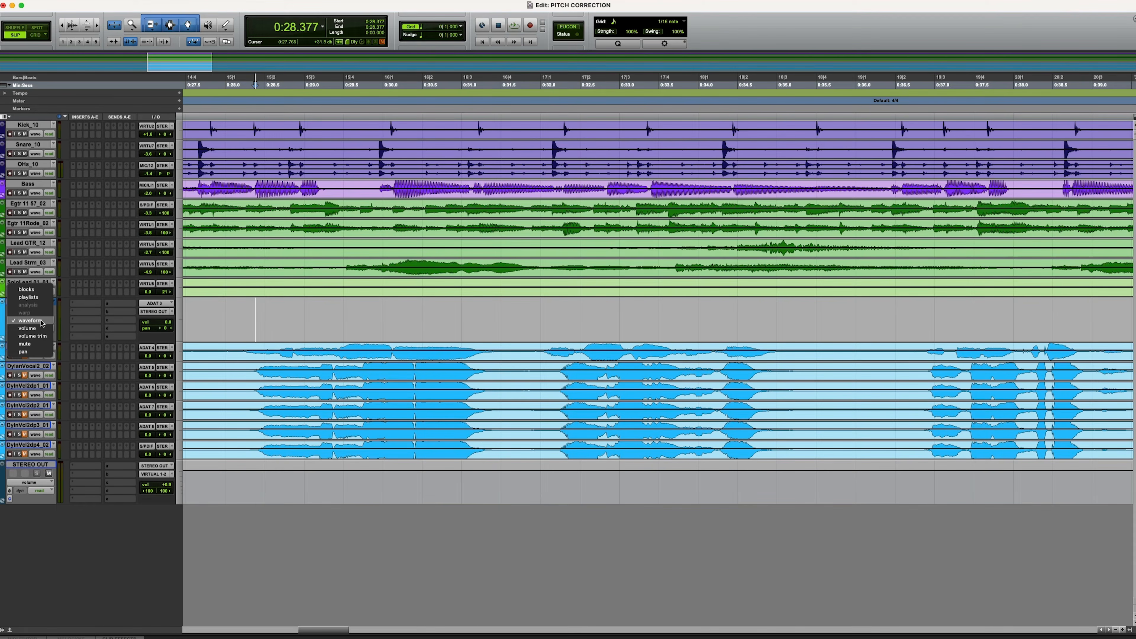
click(34, 298)
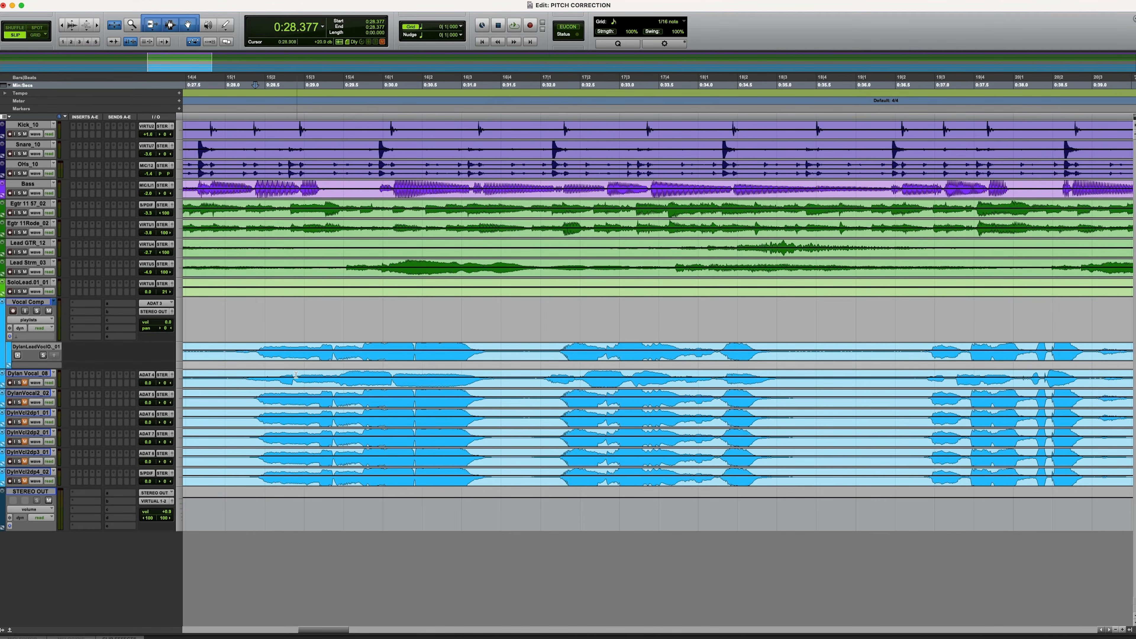
Move the clips from the six remaining vocal tracks, one by one, into new playlist lanes under Vocal Comp
drag(290, 386, 291, 368)
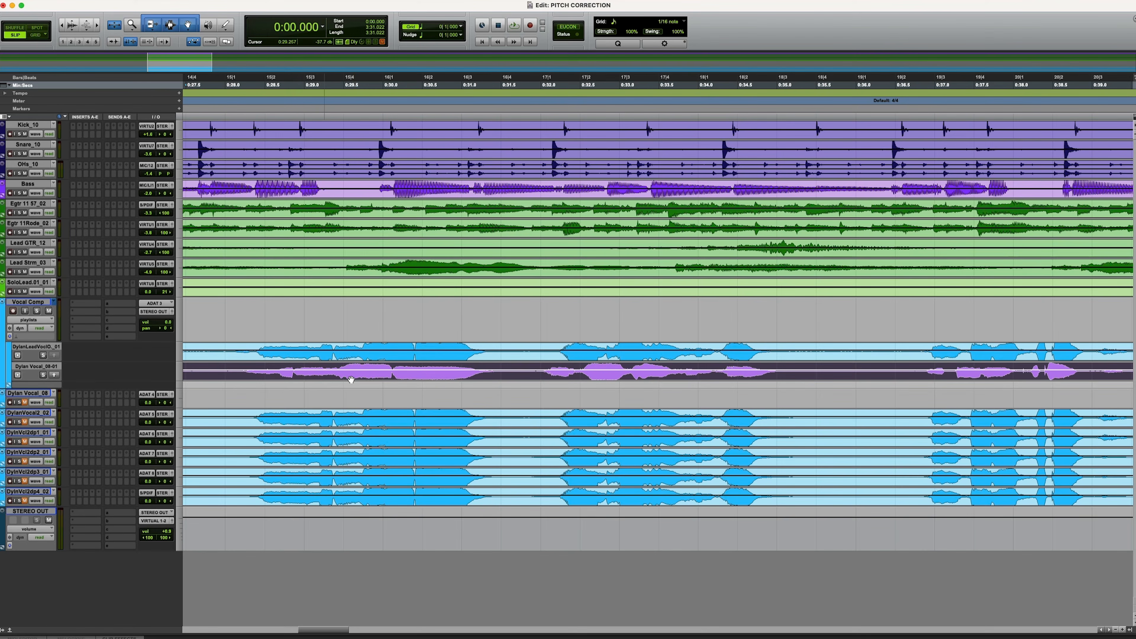
drag(311, 424, 310, 387)
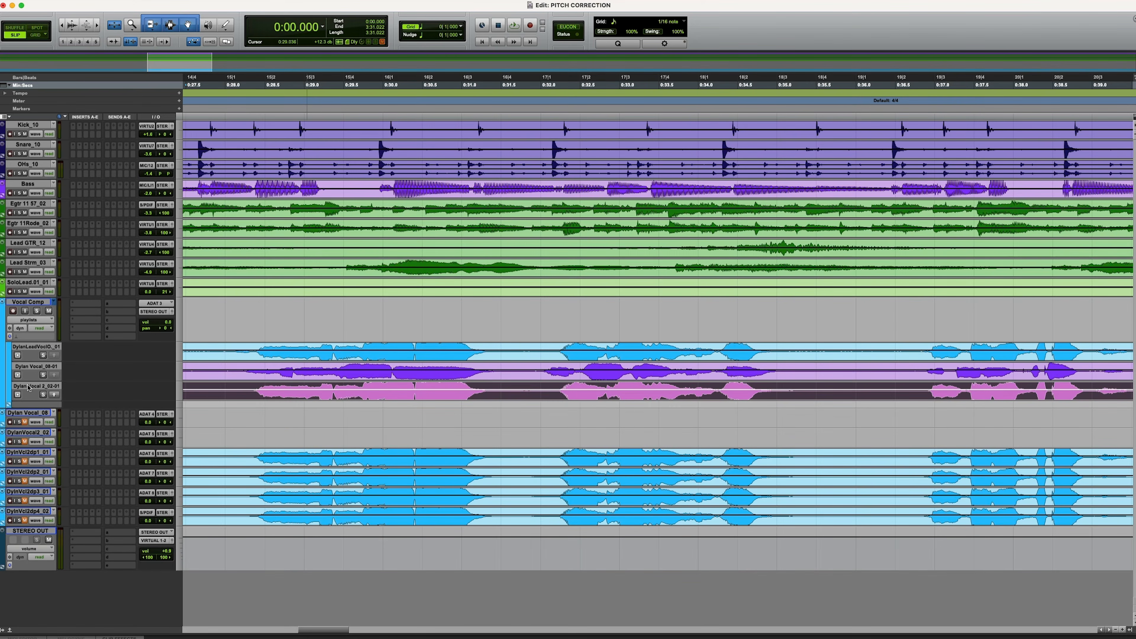
drag(280, 466, 277, 407)
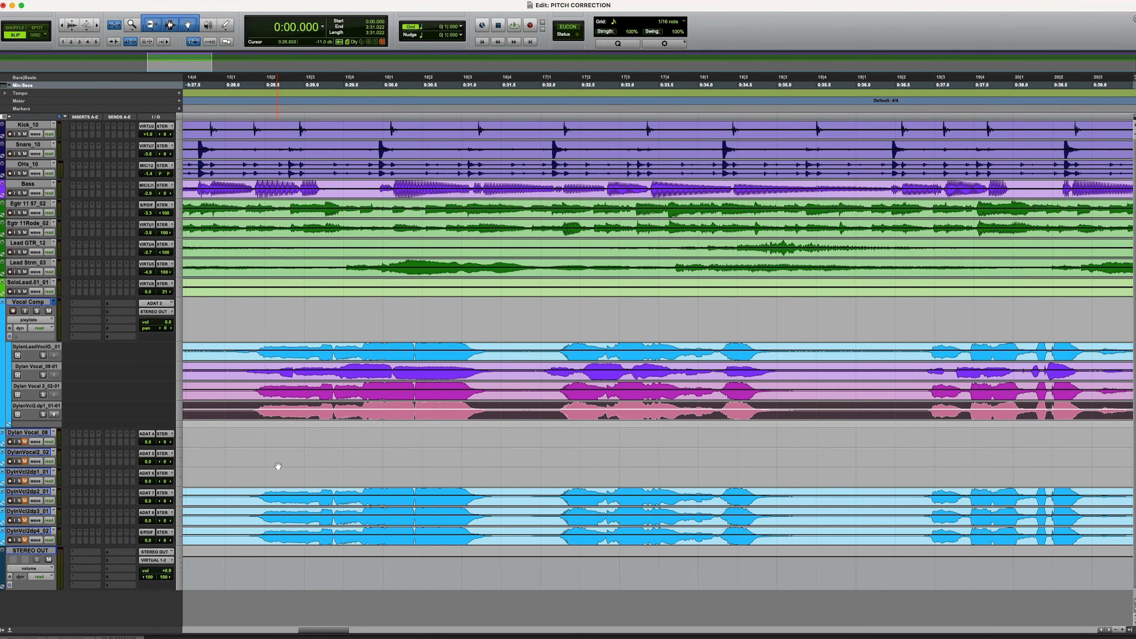
drag(281, 502, 280, 430)
drag(288, 540, 287, 449)
drag(273, 580, 268, 463)
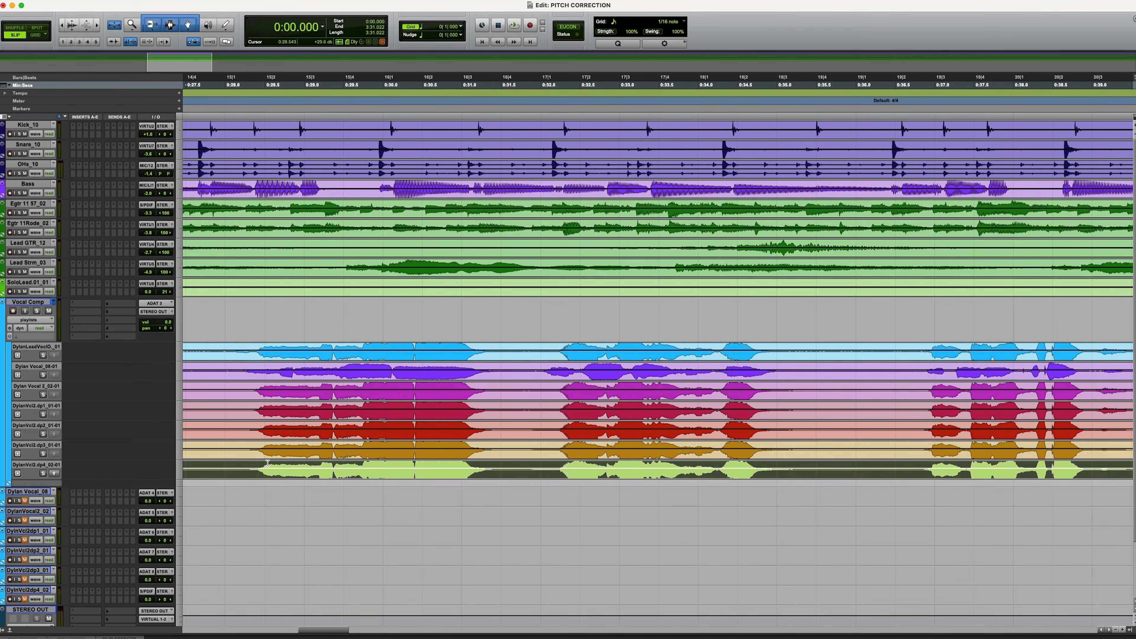
scroll(270, 463, down, 3)
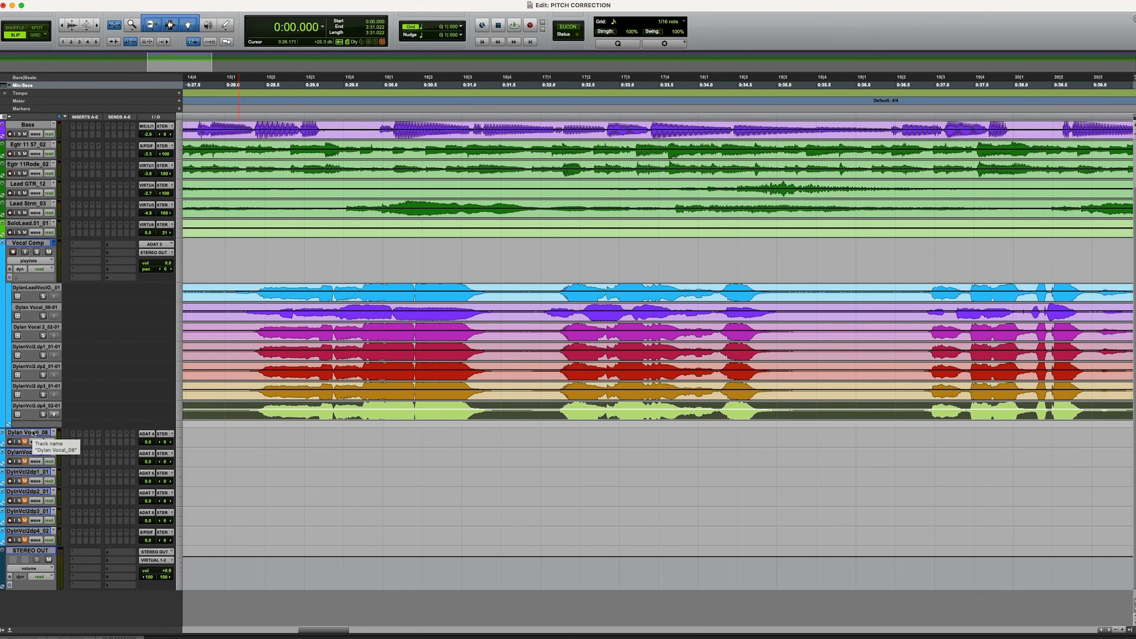
click(1130, 630)
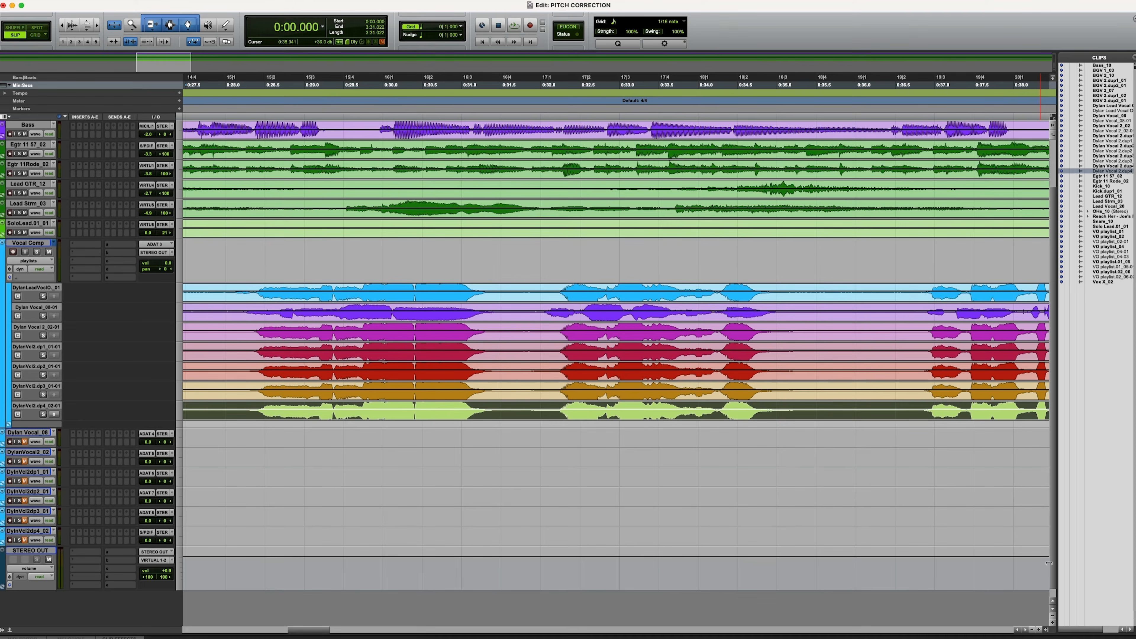
click(1045, 631)
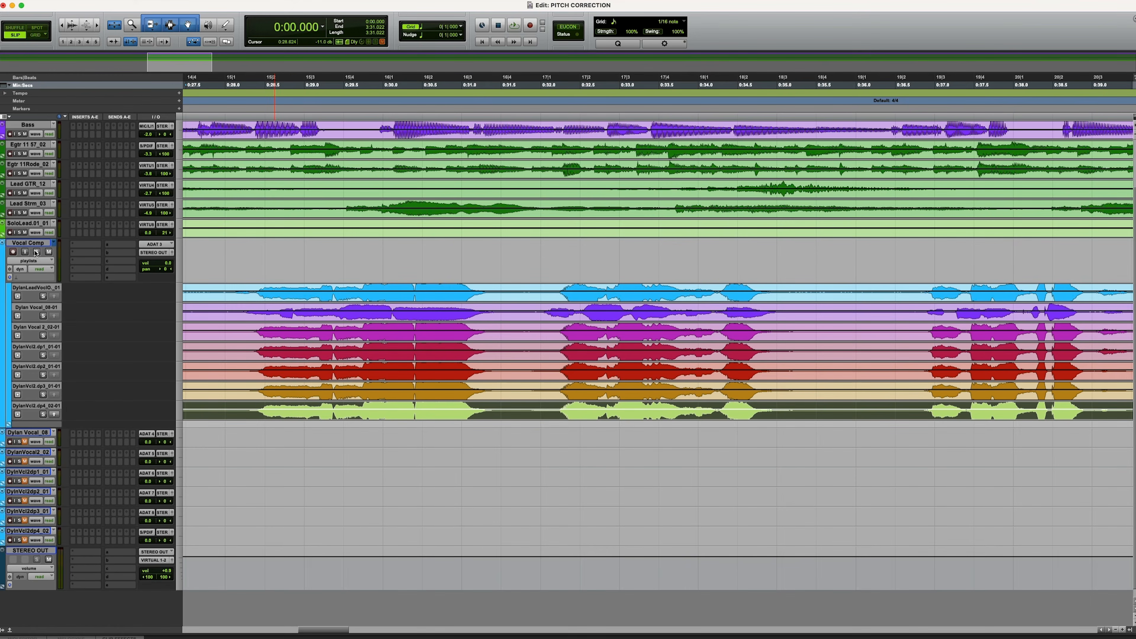
Audition the first vocal phrase from about 0:28.4, soloing the first and second playlist lanes in turn
click(256, 287)
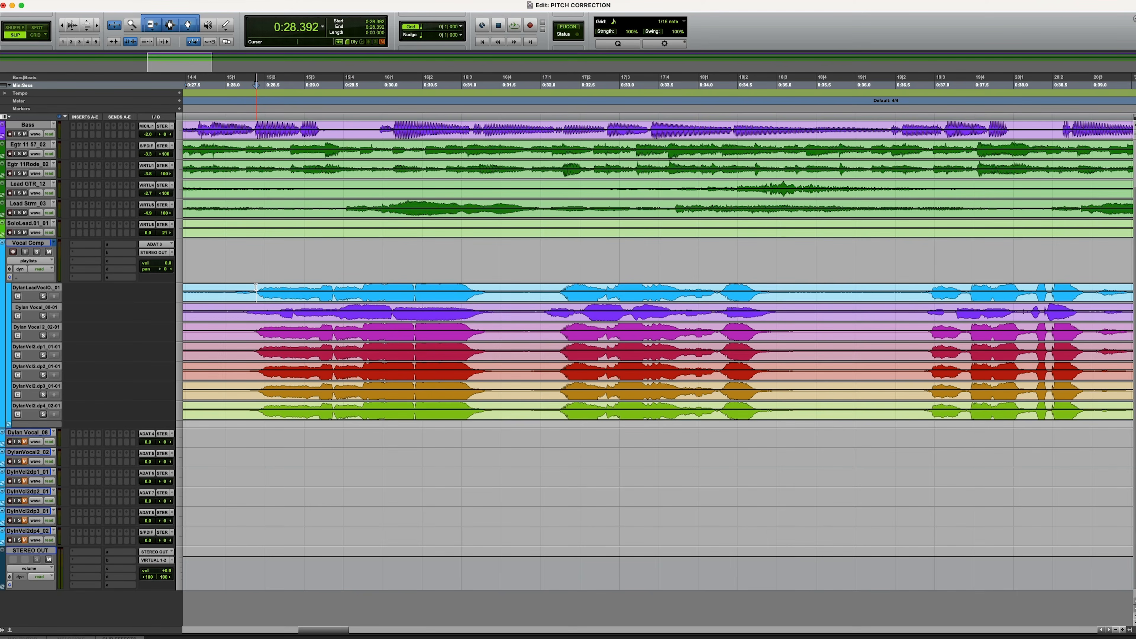
click(43, 296)
key(space)
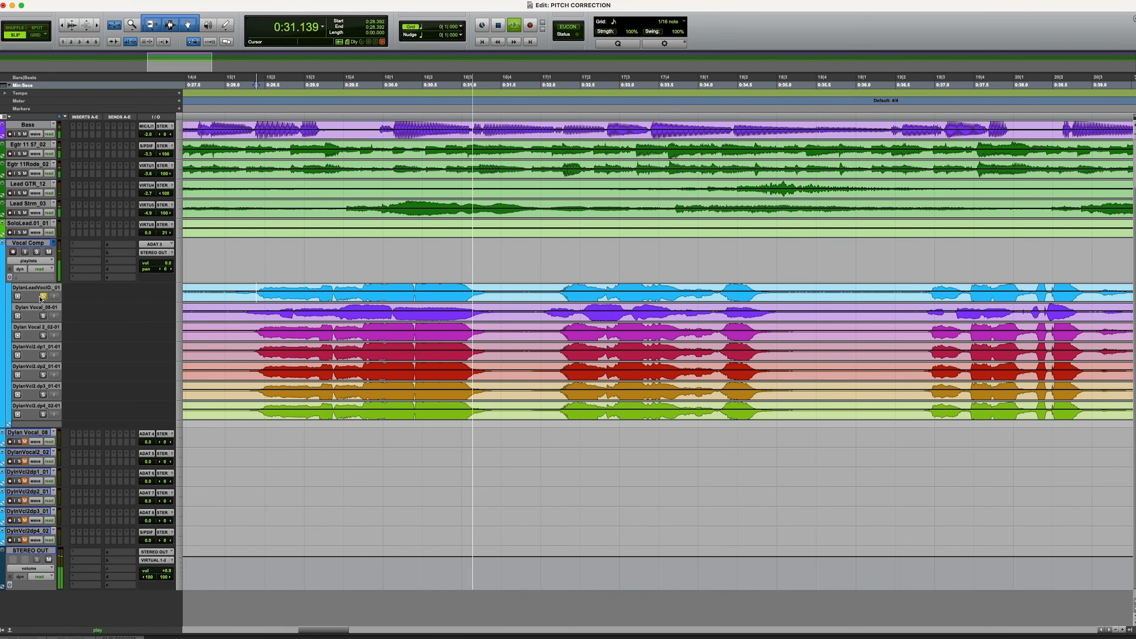
key(space)
click(43, 316)
key(space)
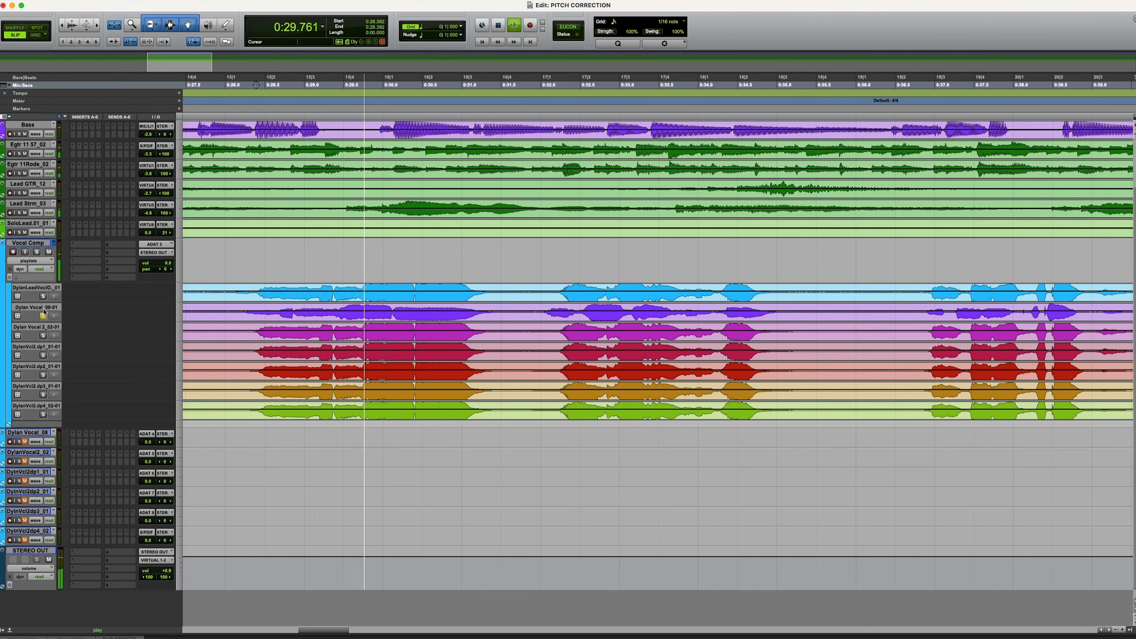
key(space)
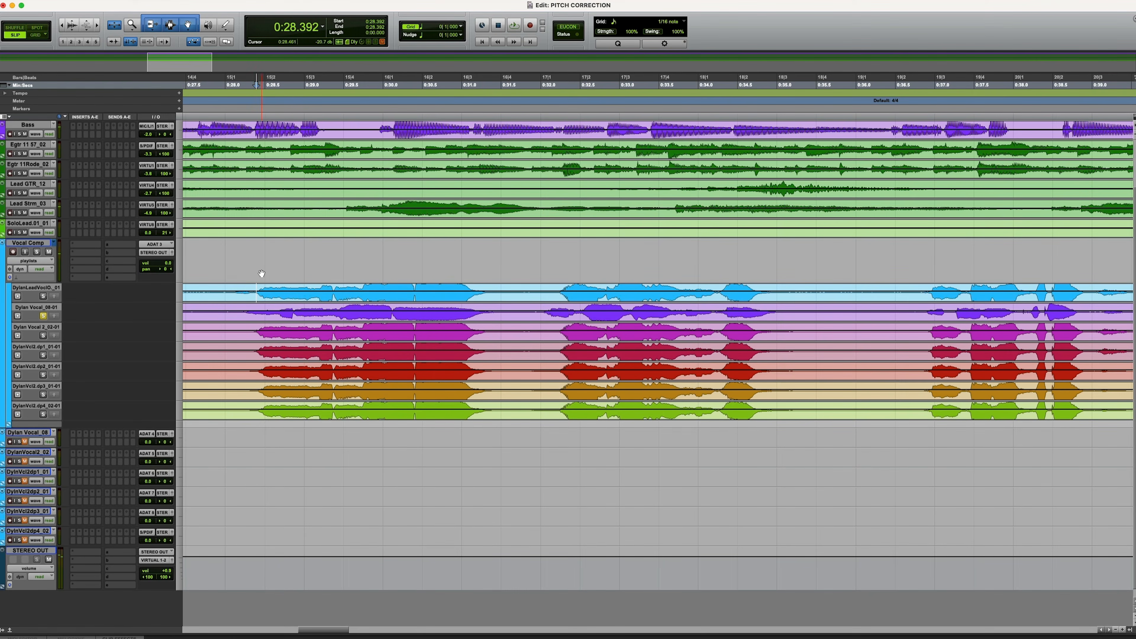
Select the first phrase in the blue lead vocal lane, about 0:28.4 to 0:31.4, and copy it up to the Vocal Comp playlist
scroll(636, 391, right, 2)
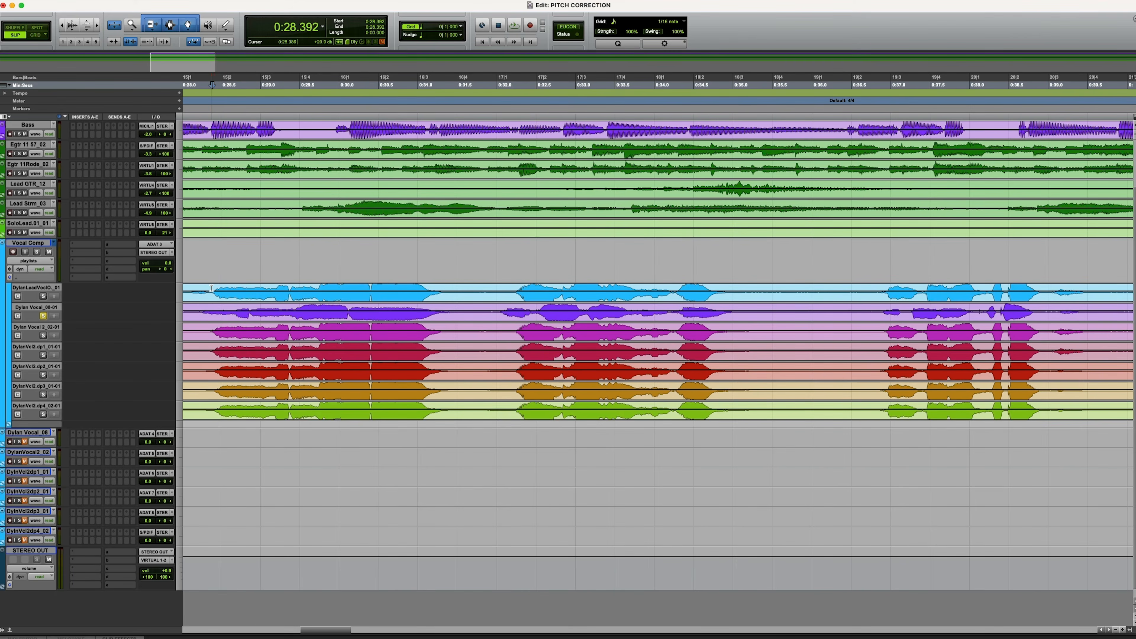
drag(209, 289, 450, 301)
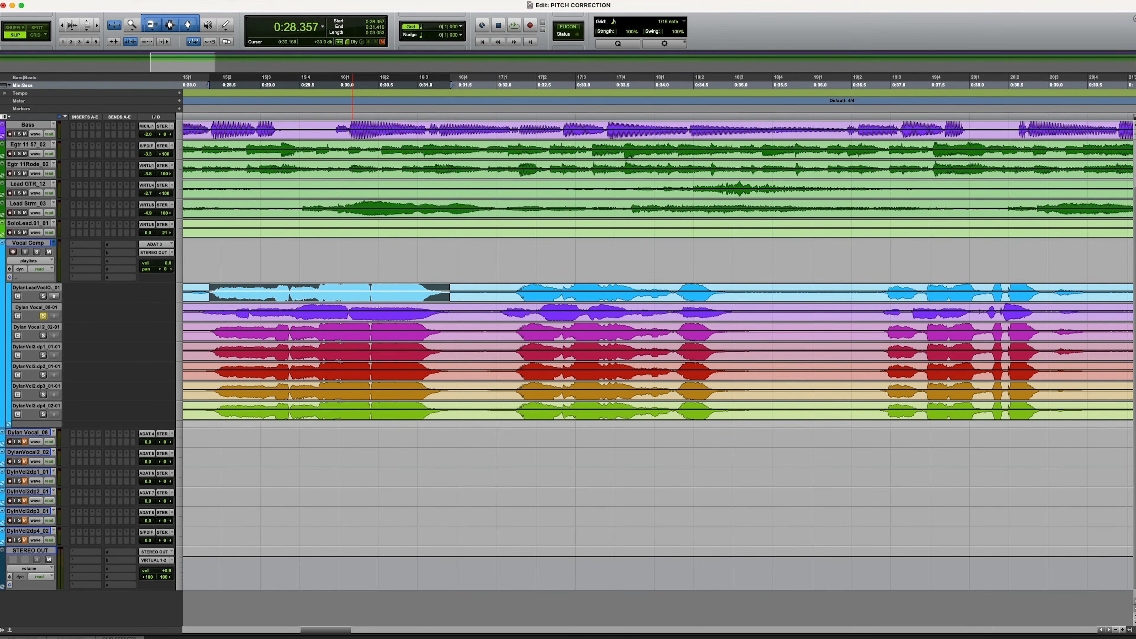
click(54, 297)
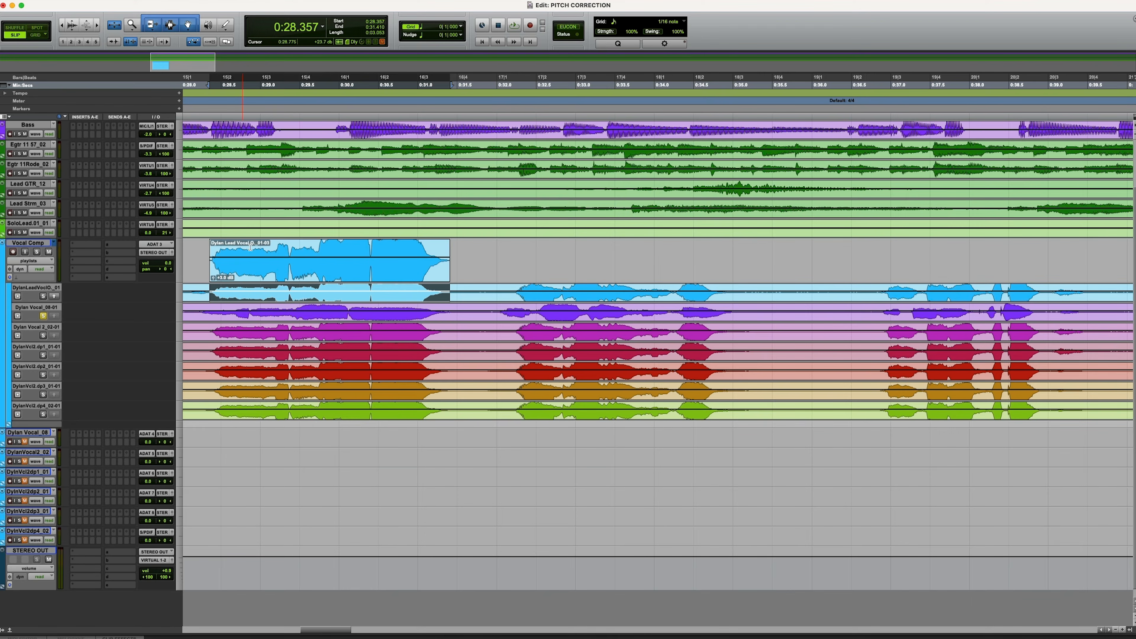
Audition the second vocal phrase from about 0:32.0, soloing the third lane and the fourth lane in turn
click(495, 347)
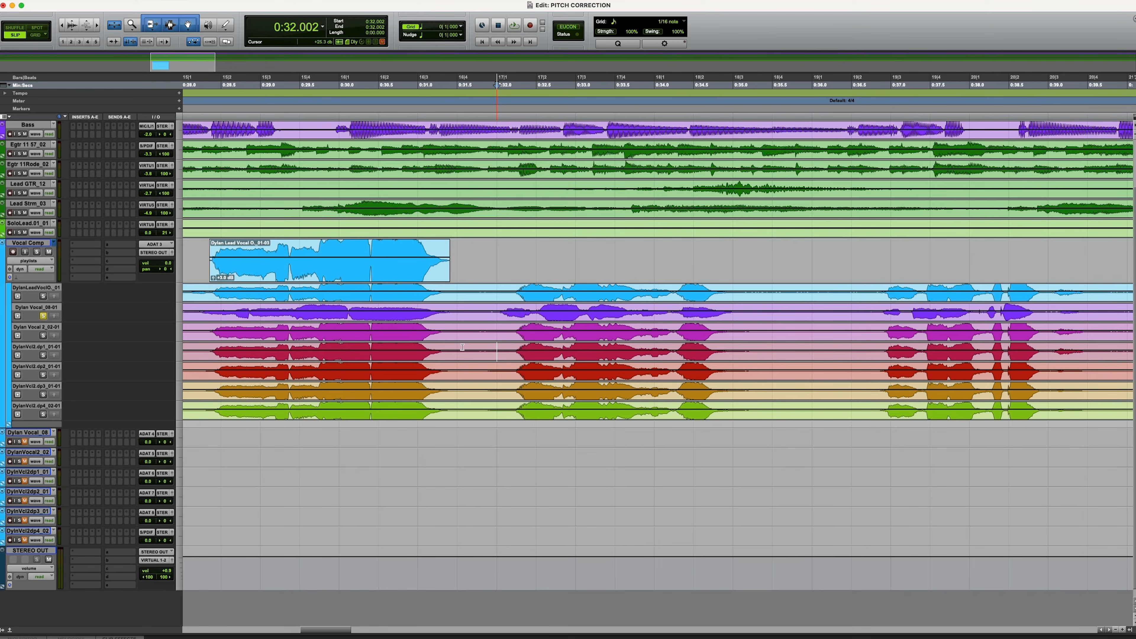
key(space)
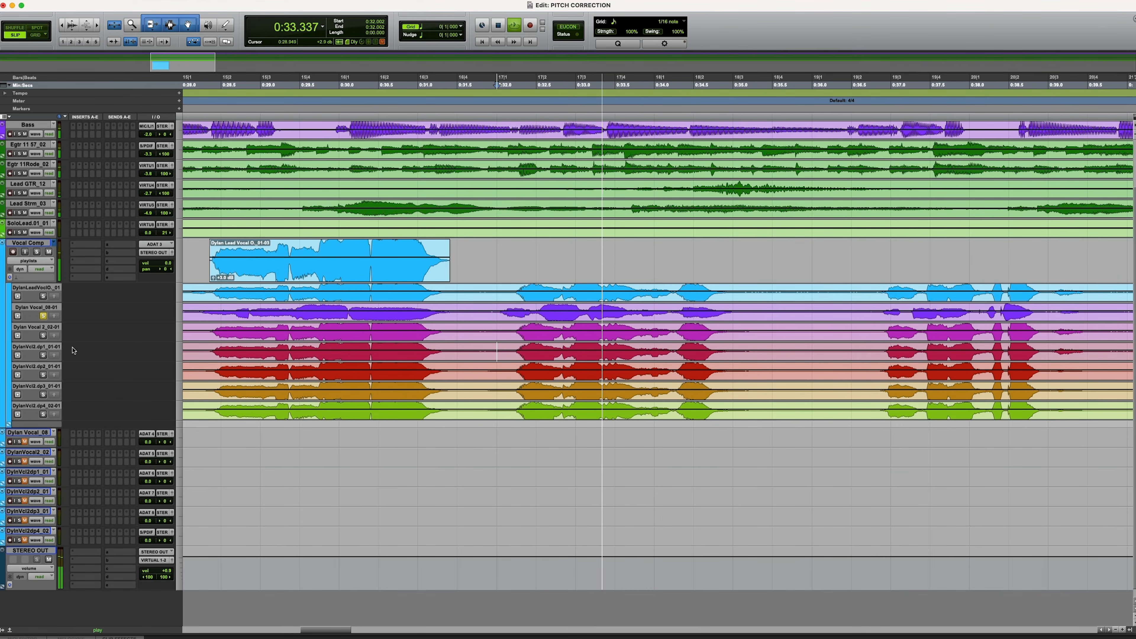
click(44, 336)
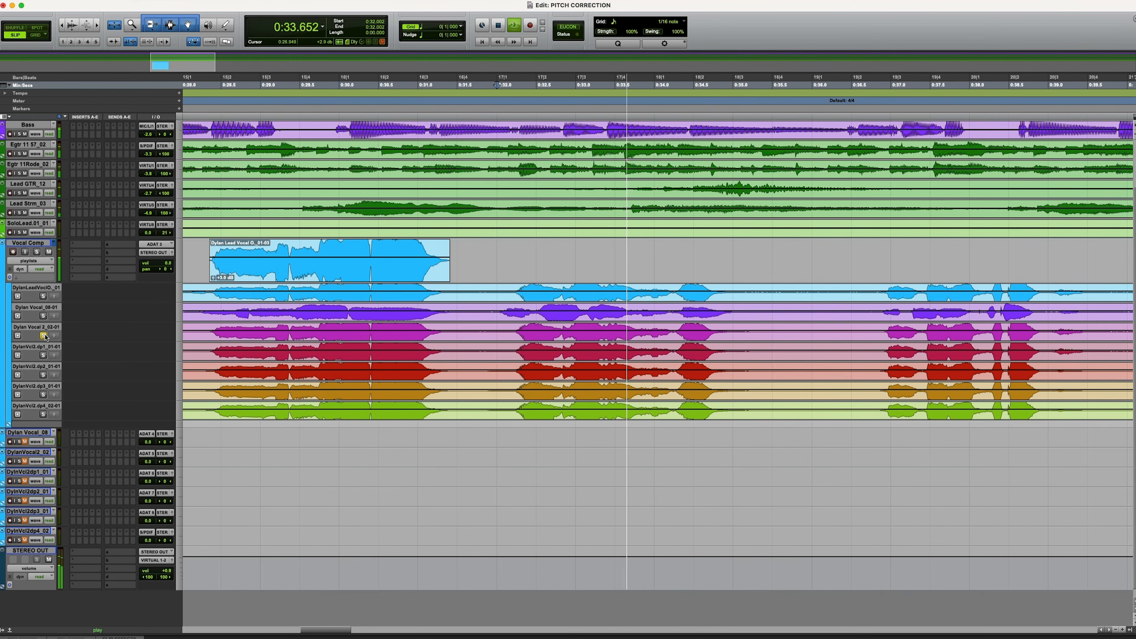
key(space)
click(44, 356)
key(space)
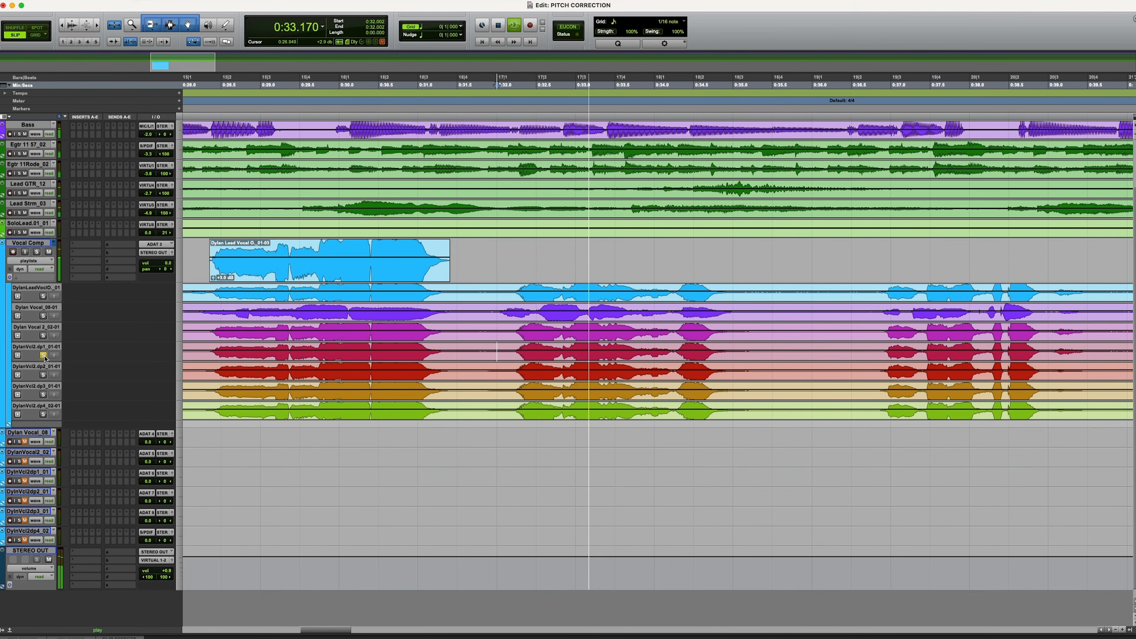
key(space)
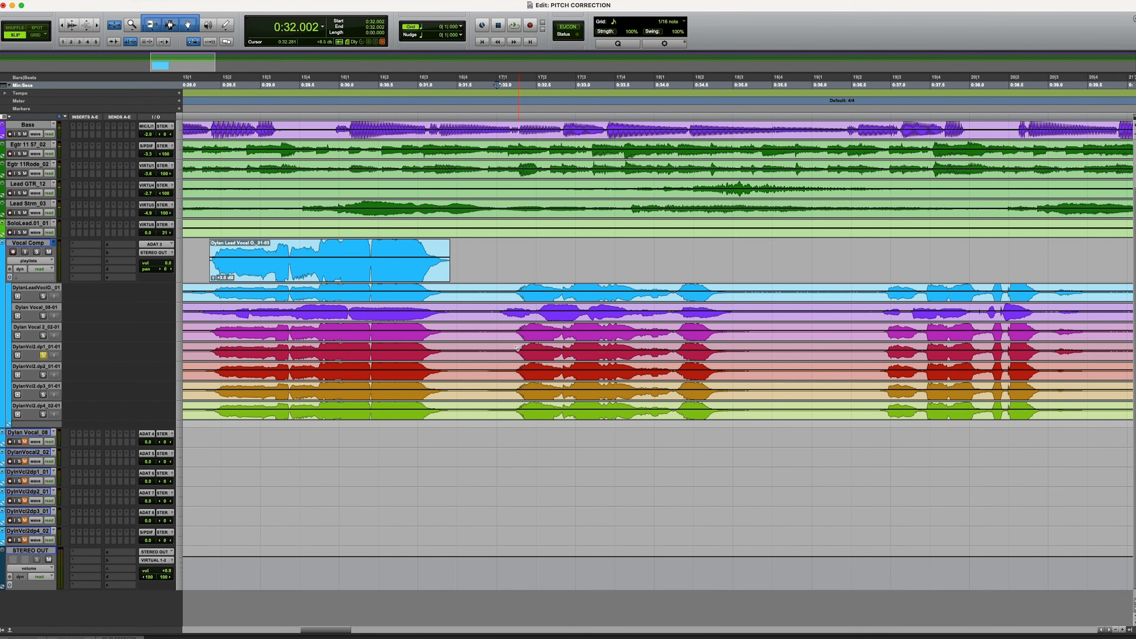
Select the second phrase in the crimson fourth lane, about 0:32.1 to 0:35.3, and copy it up to the Vocal Comp playlist
click(506, 349)
drag(506, 349, 756, 350)
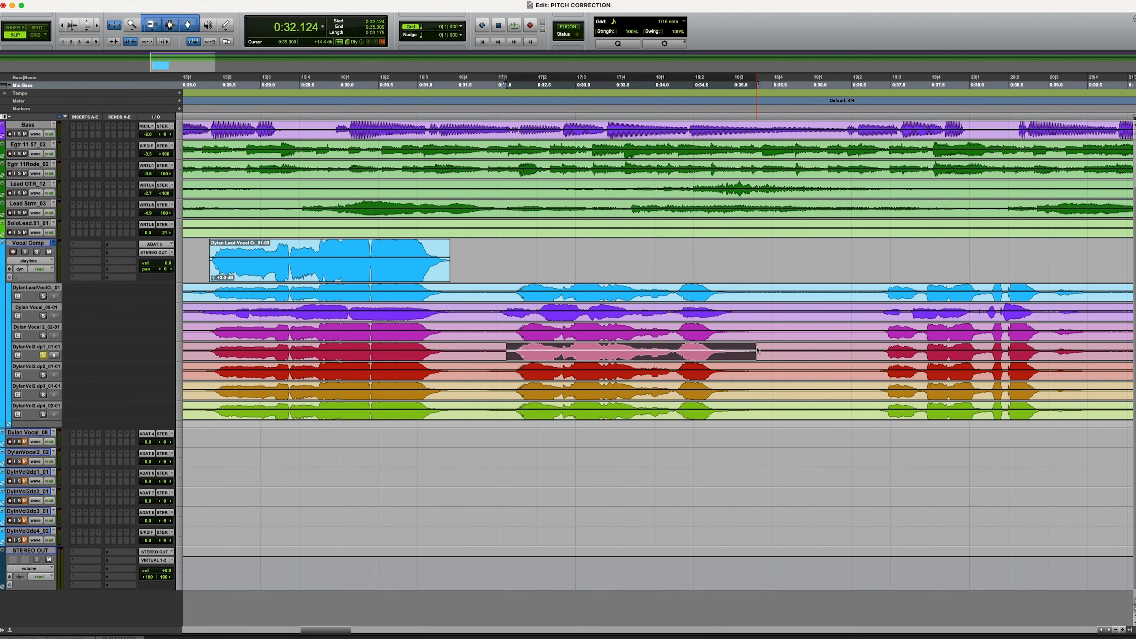
click(55, 355)
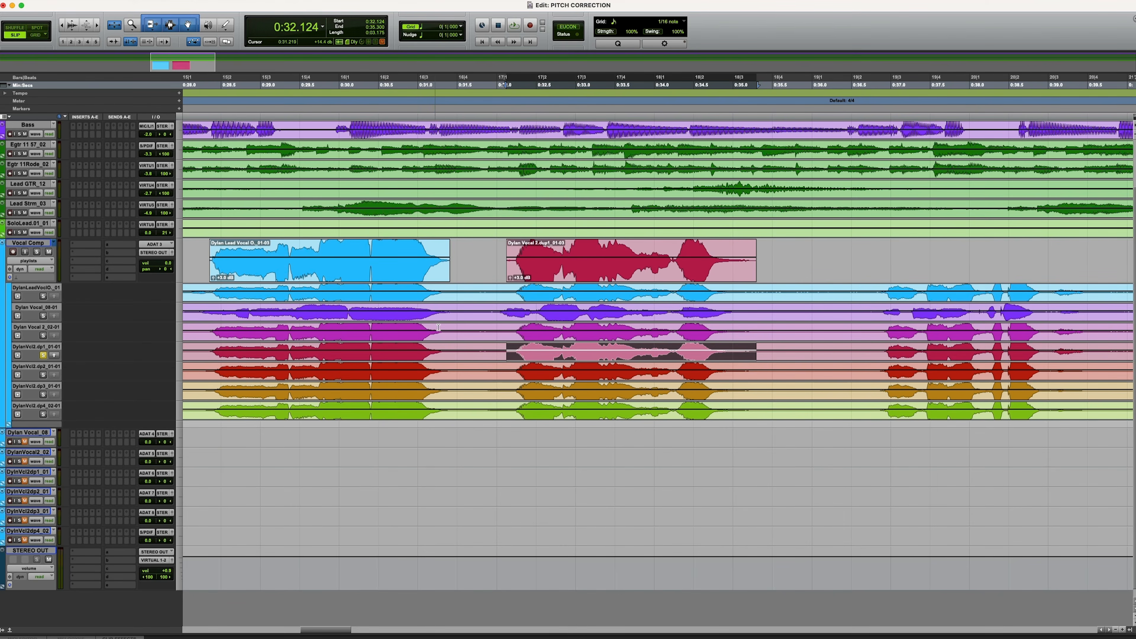
Extend the two Vocal Comp clips to meet between the phrases and crossfade them over about 0.13 seconds near 0:31.8
scroll(430, 345, right, 5)
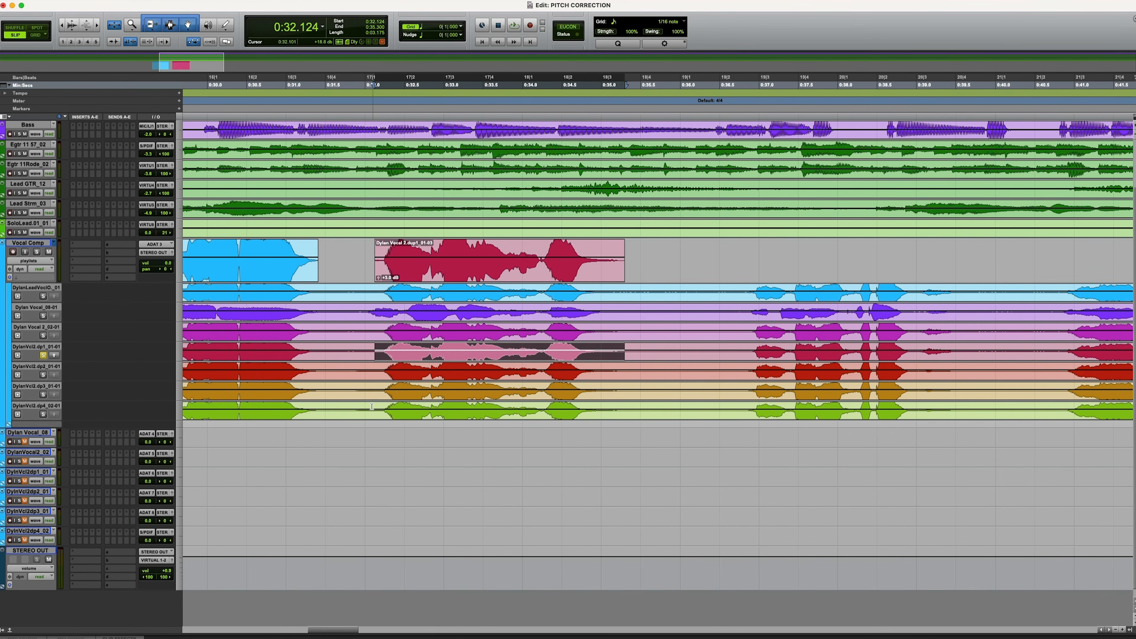
scroll(372, 407, right, 1)
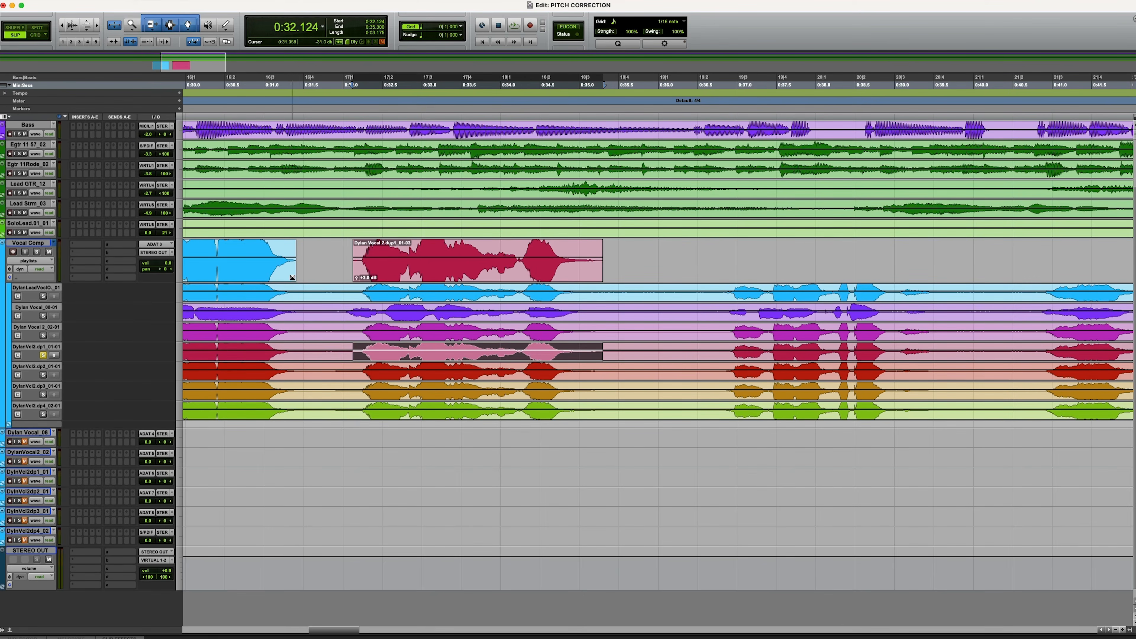
mouse_move(292, 263)
mouse_down()
mouse_move(347, 266)
mouse_move(323, 266)
mouse_move(326, 278)
mouse_up()
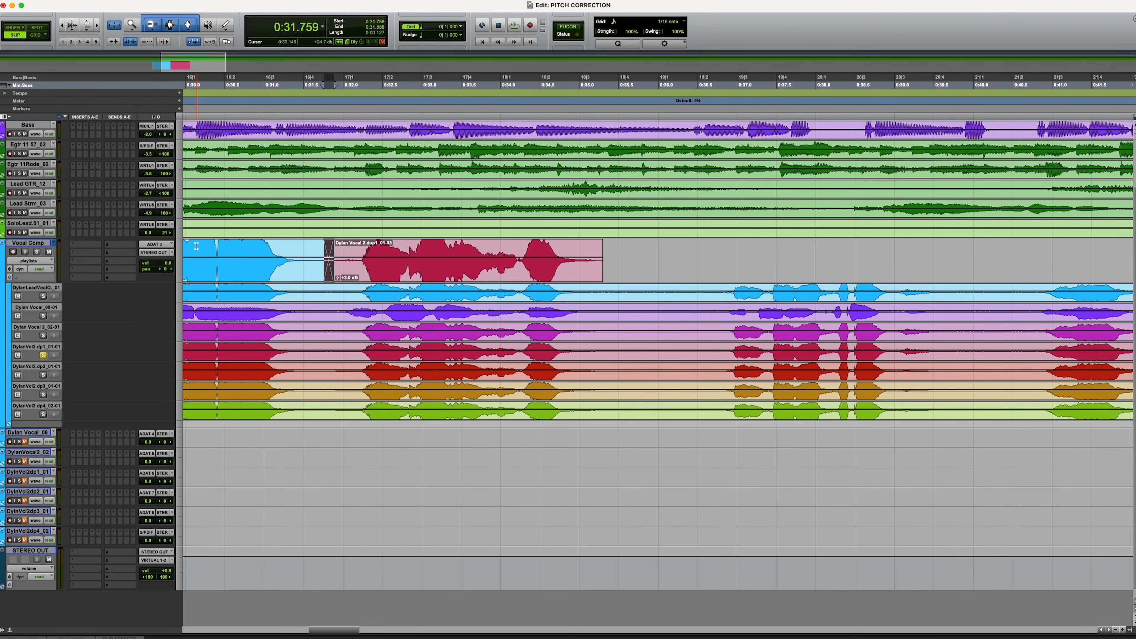
Play back the Vocal Comp from about 0:28.9 to check the crossfade between the first two phrases
click(196, 245)
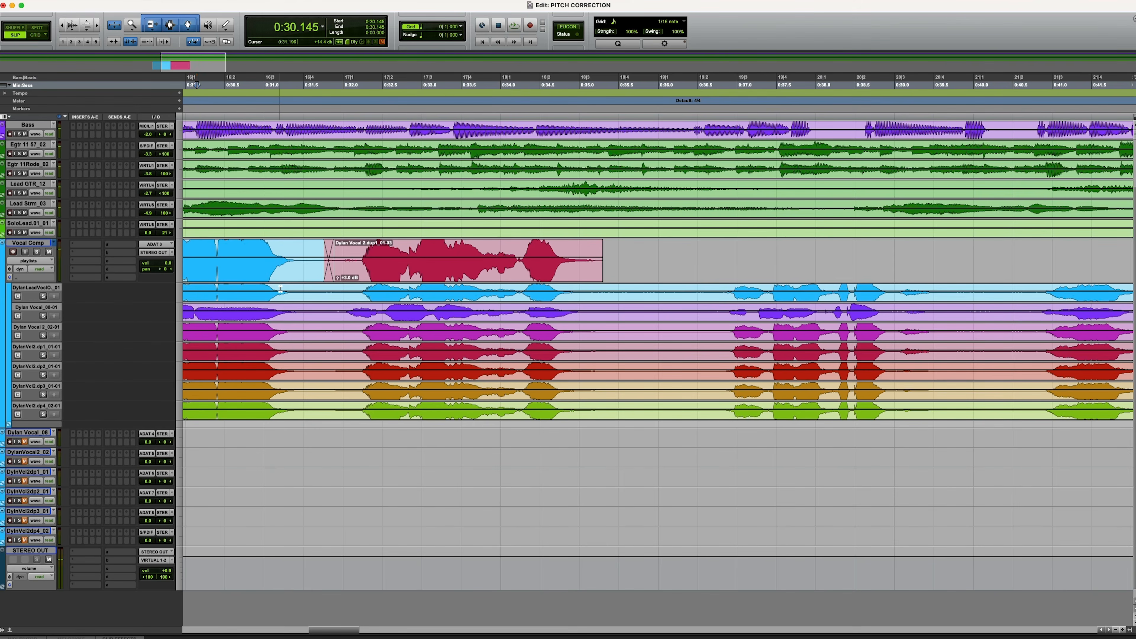
scroll(280, 289, left, 5)
key(space)
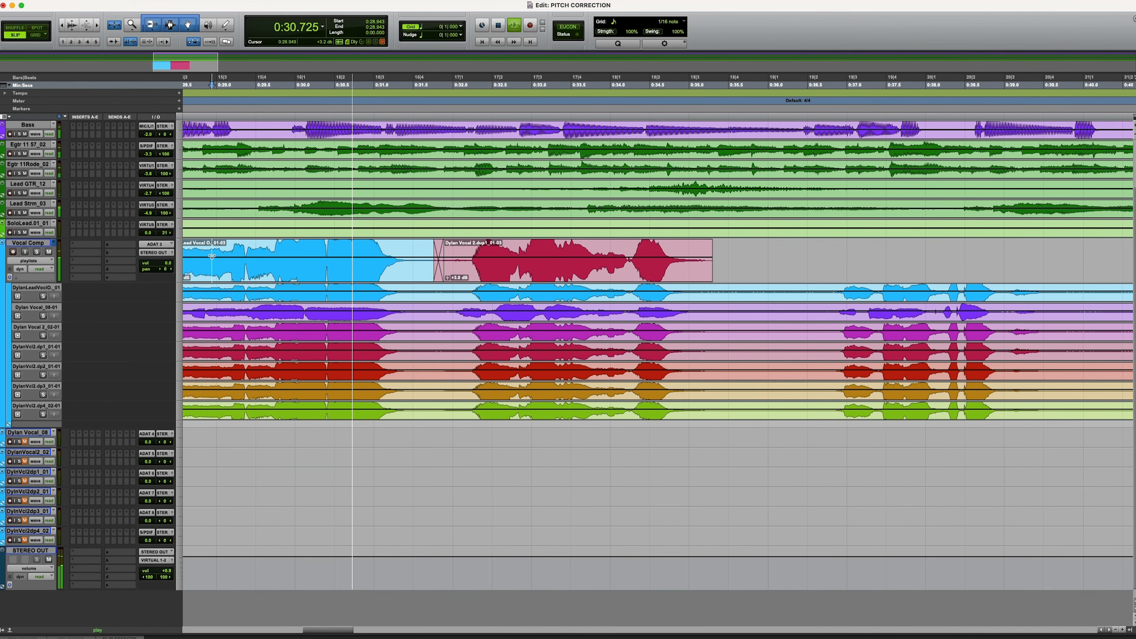